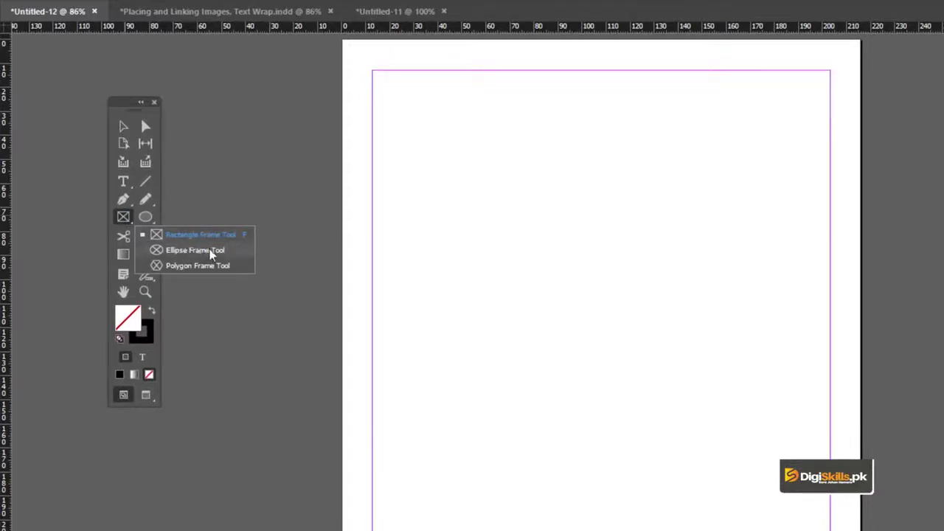
Draw a rectangular picture frame about 126 × 79 mm and position it in the upper middle of the page.
left_click(190, 234)
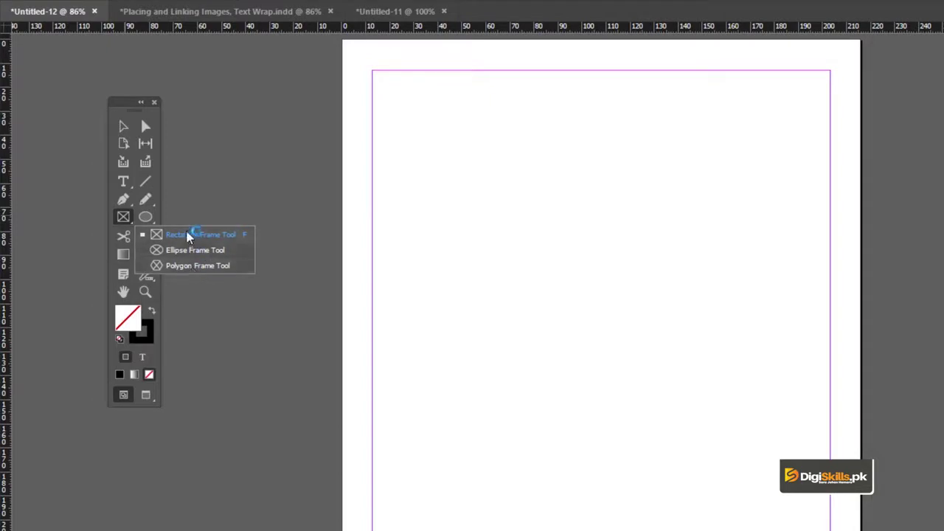
left_click_drag(499, 207, 803, 396)
key("v")
left_click_drag(610, 207, 567, 221)
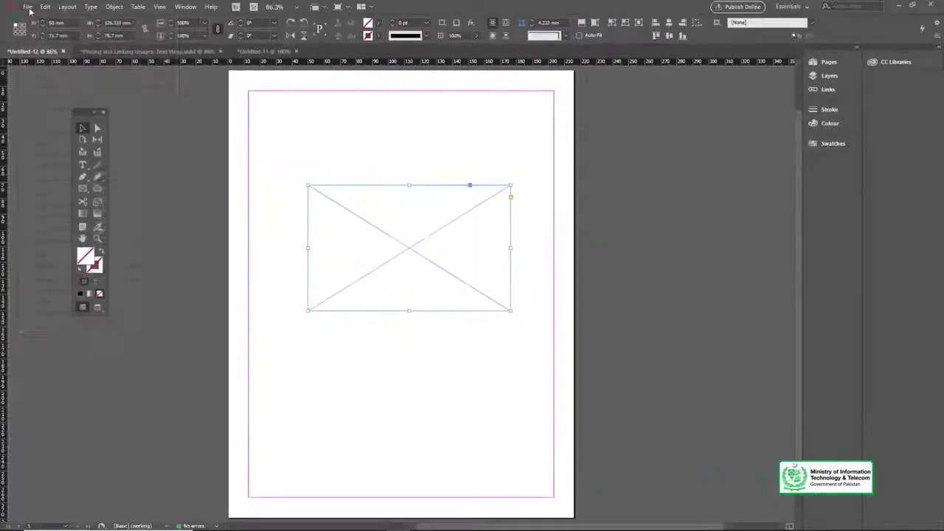
Place the image agenda-analysis-business-plan-990818 in the rectangular frame and shift it inside the frame to the printed papers.
left_click(27, 6)
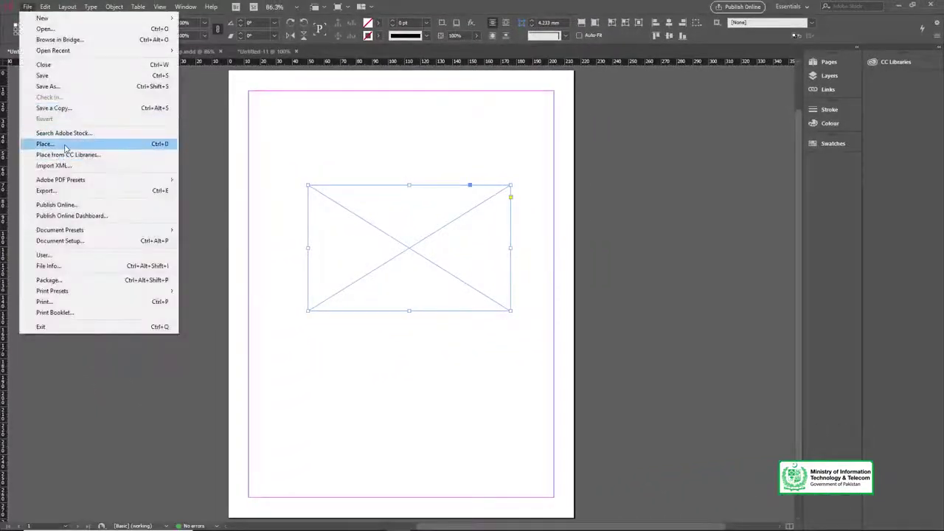
left_click(72, 145)
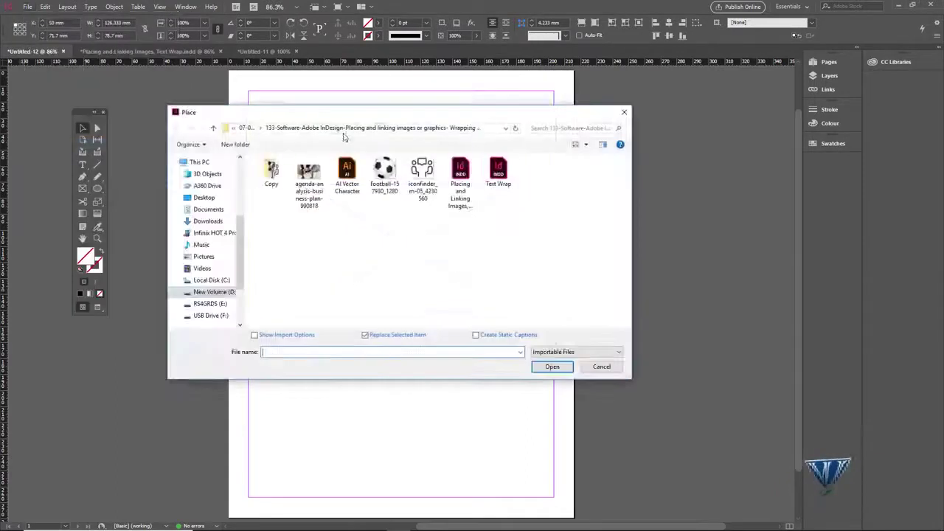
left_click(313, 194)
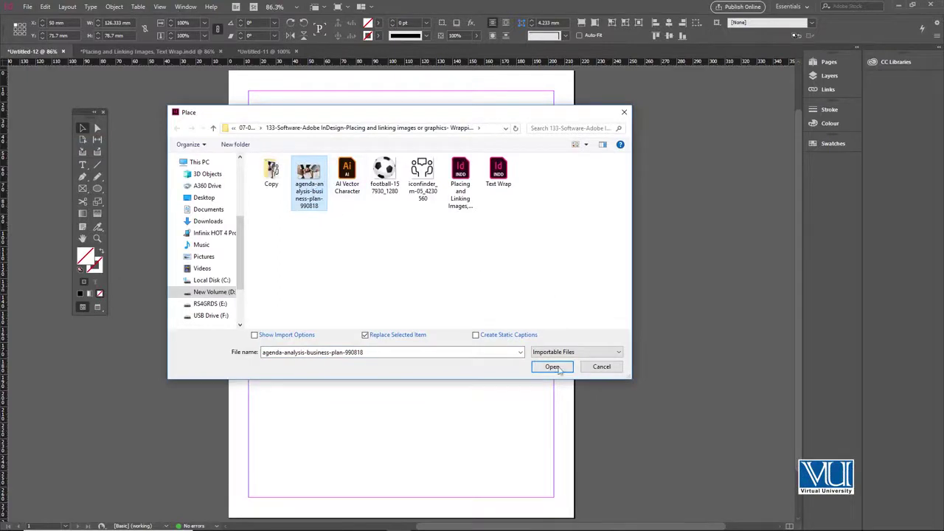
left_click(554, 366)
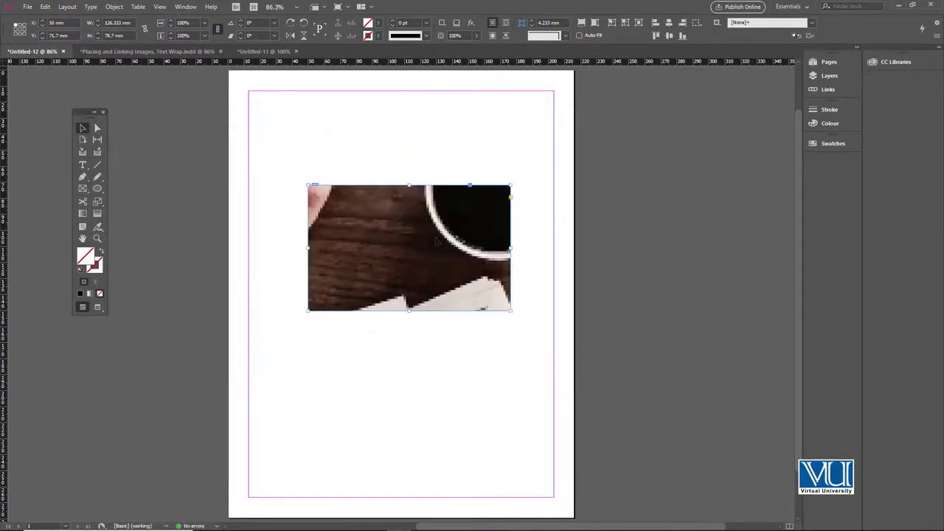
scroll(405, 255, "up", 2)
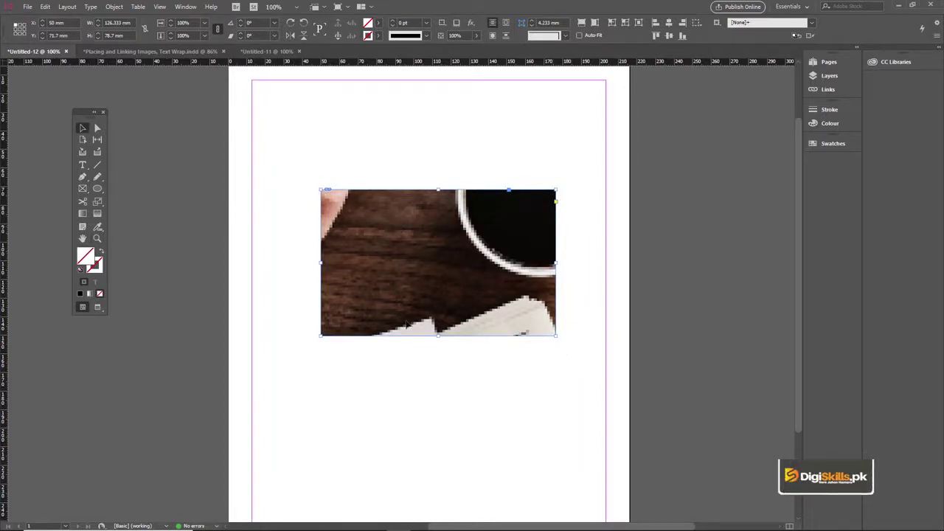
mouse_move(442, 268)
left_mouse_down()
mouse_move(460, 257)
mouse_move(445, 255)
mouse_move(432, 219)
mouse_move(449, 260)
mouse_move(472, 259)
mouse_move(447, 241)
mouse_move(453, 258)
mouse_move(455, 216)
mouse_move(479, 264)
mouse_move(468, 243)
mouse_move(447, 270)
mouse_move(443, 261)
mouse_move(439, 286)
left_mouse_up()
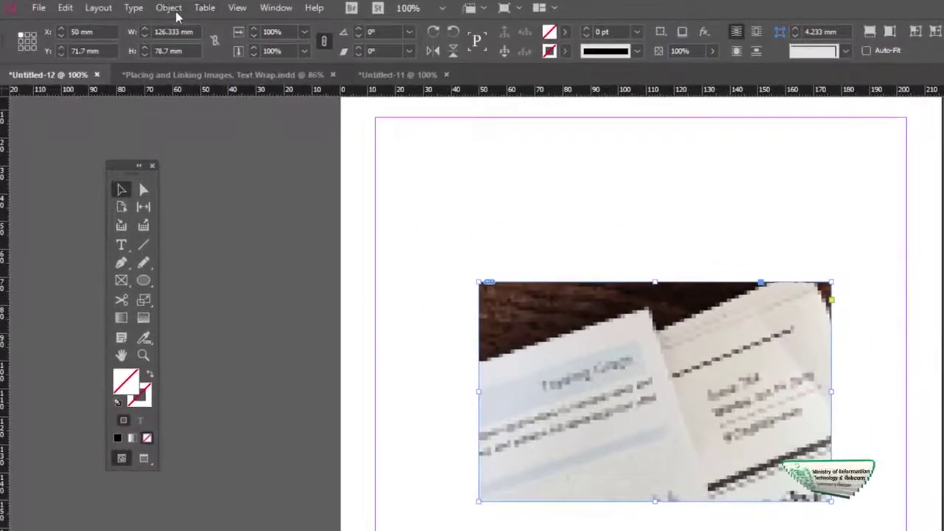
Try Fill Frame Proportionally on the placed image, and undo it.
left_click(127, 8)
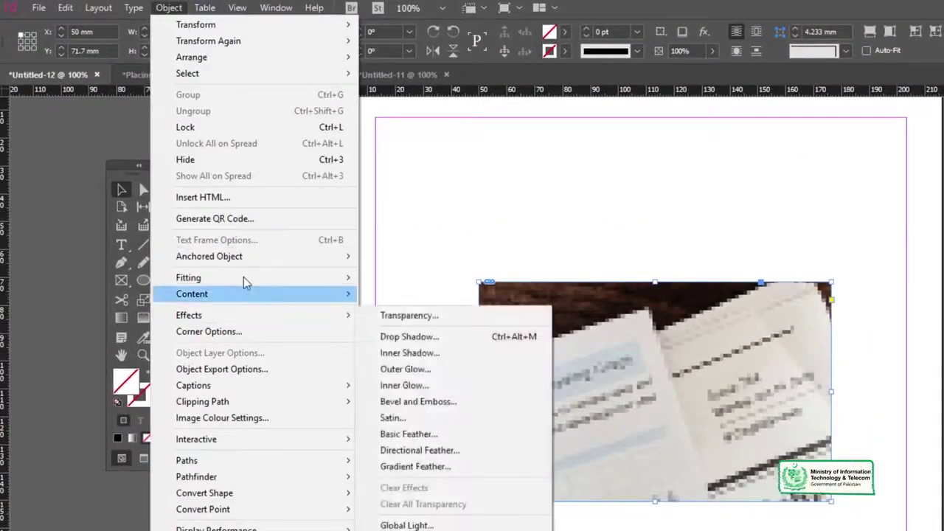
mouse_move(246, 278)
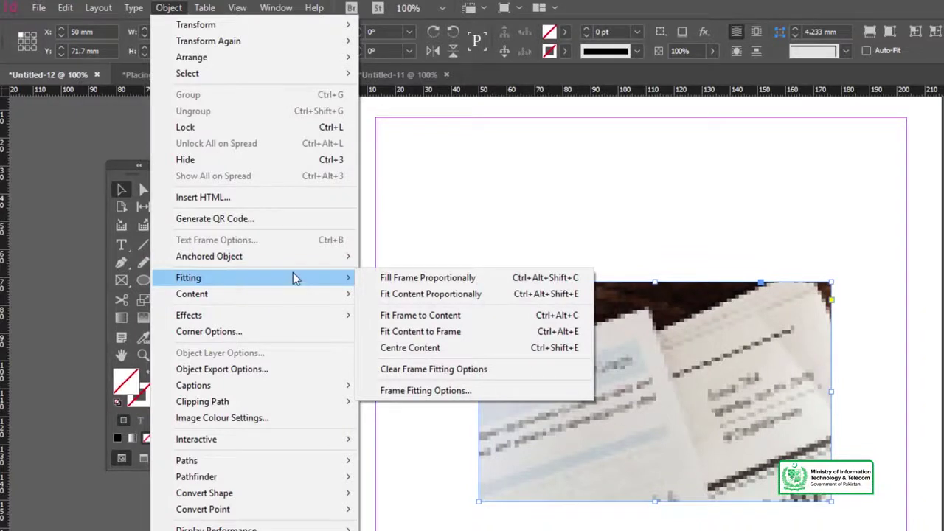
left_click(430, 280)
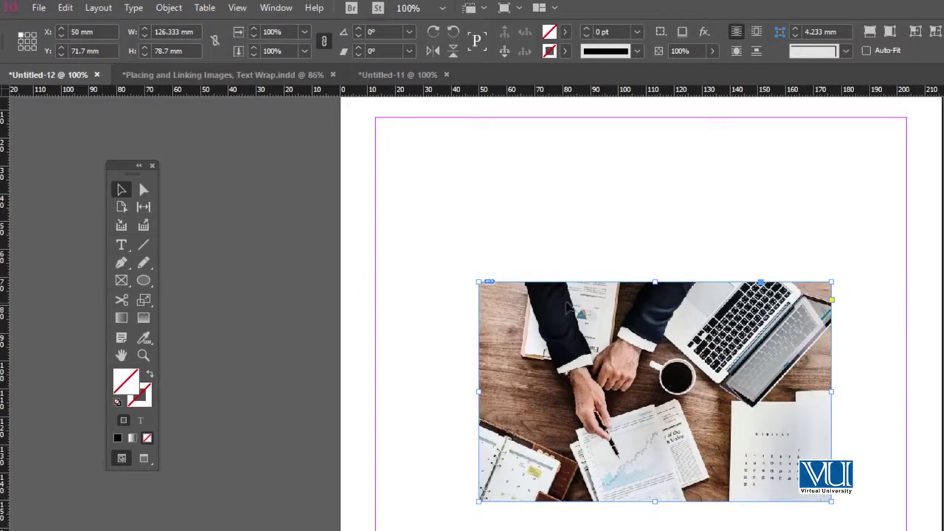
key("ctrl+z")
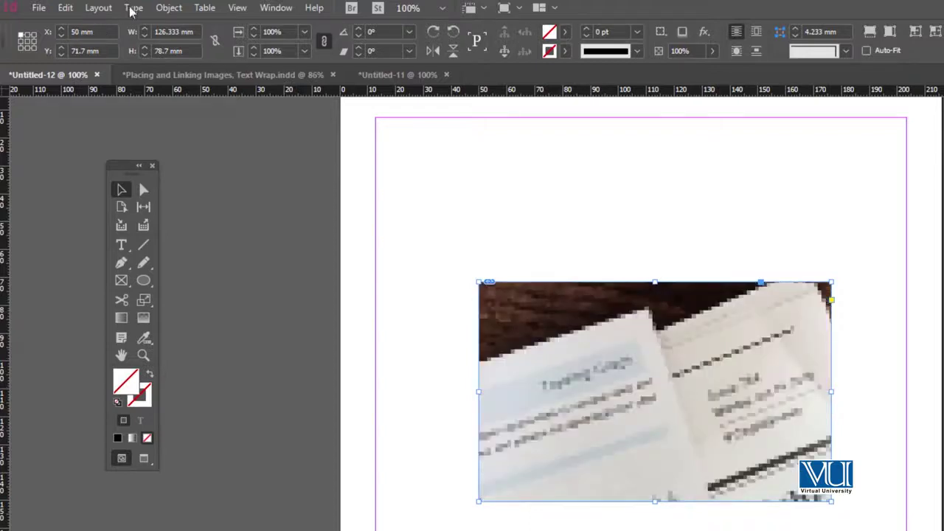
Try Fit Content to Frame on the placed image, and undo it.
left_click(167, 7)
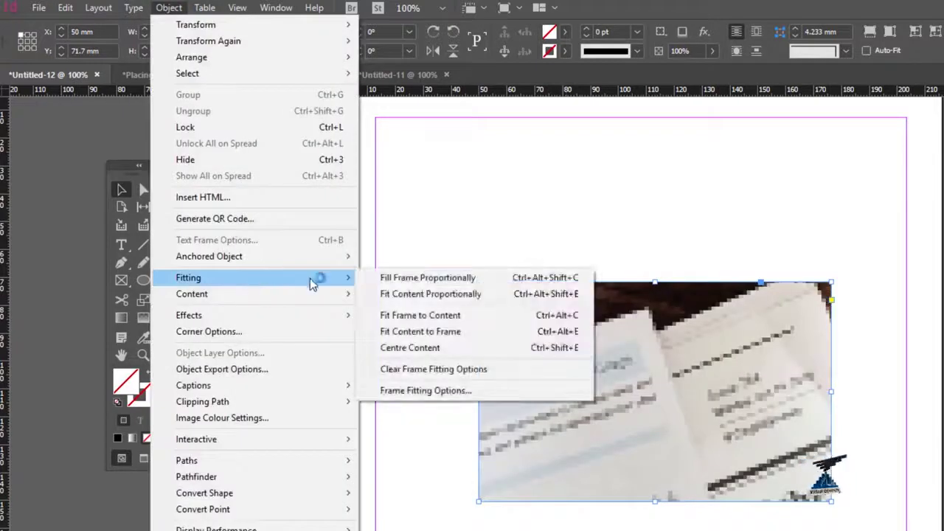
left_click(420, 316)
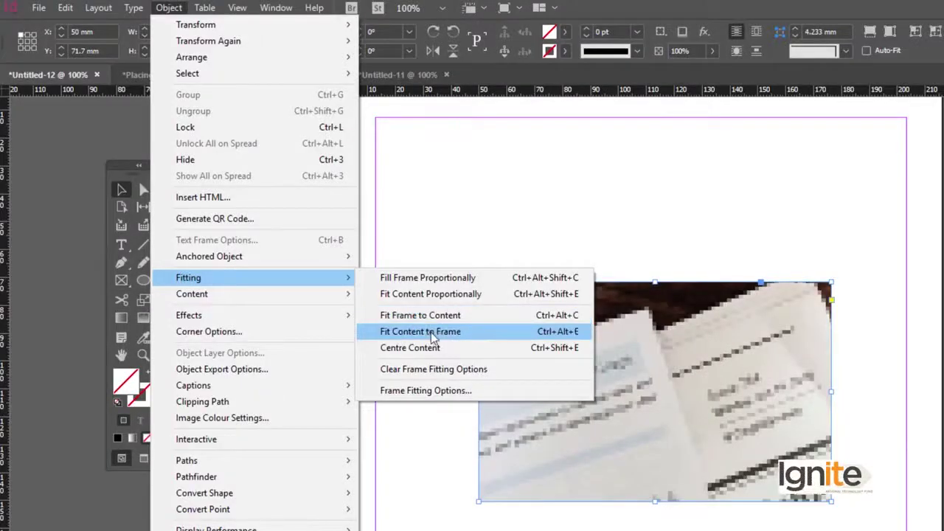
left_click(418, 331)
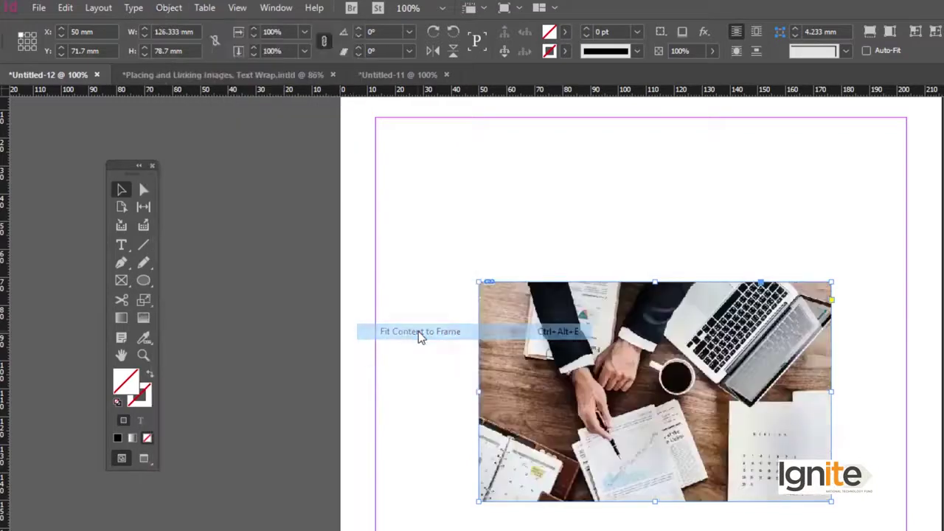
key("ctrl+z")
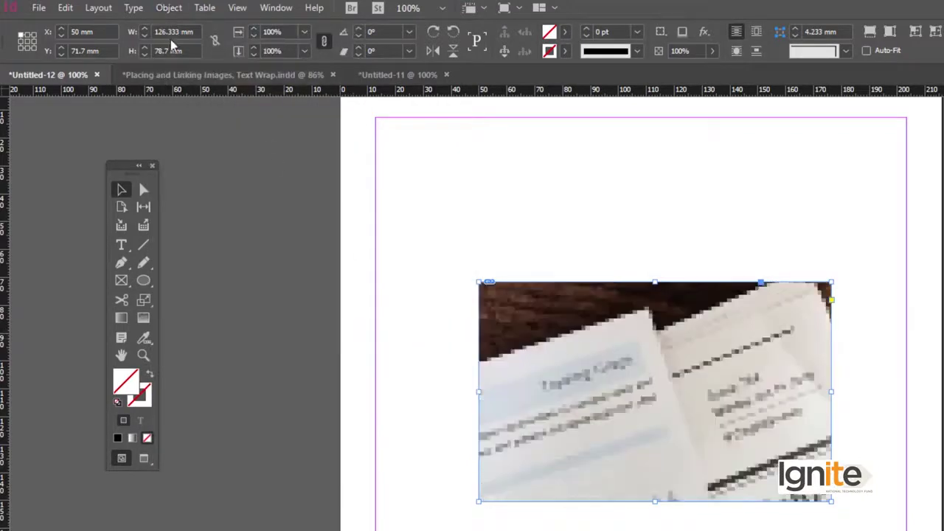
Try Fit Frame to Content on the placed image, view the enlarged frame, and undo the fitting.
left_click(169, 14)
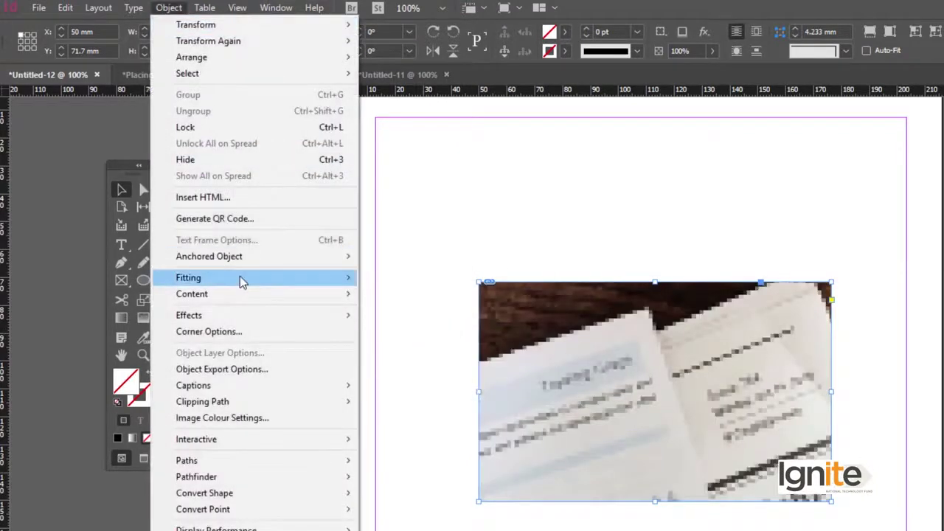
mouse_move(250, 278)
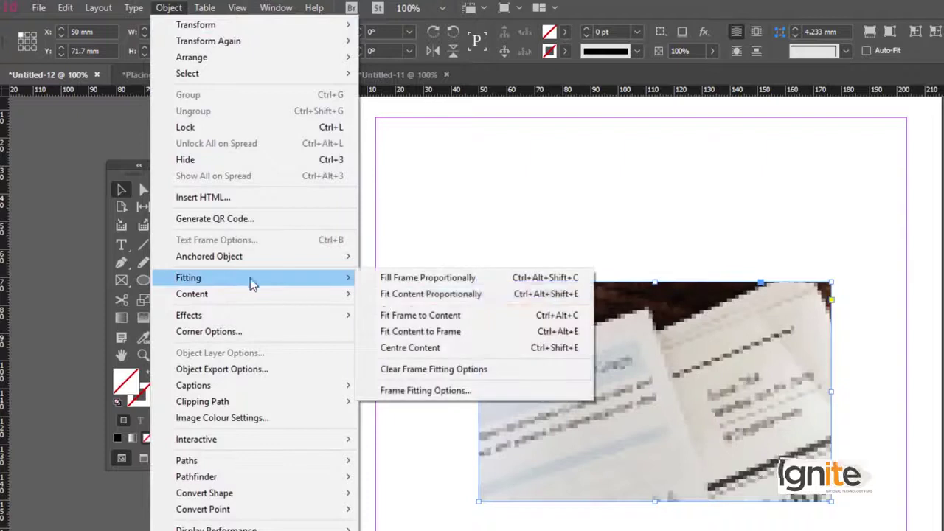
left_click(402, 317)
key("z")
left_click(510, 392, "alt")
left_click(565, 392, "alt")
left_click(565, 392, "alt")
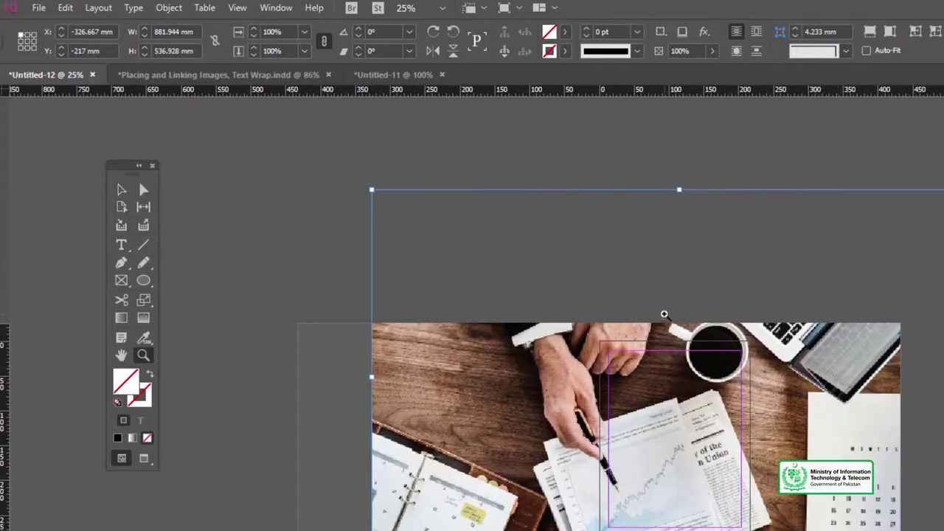
key("ctrl+z")
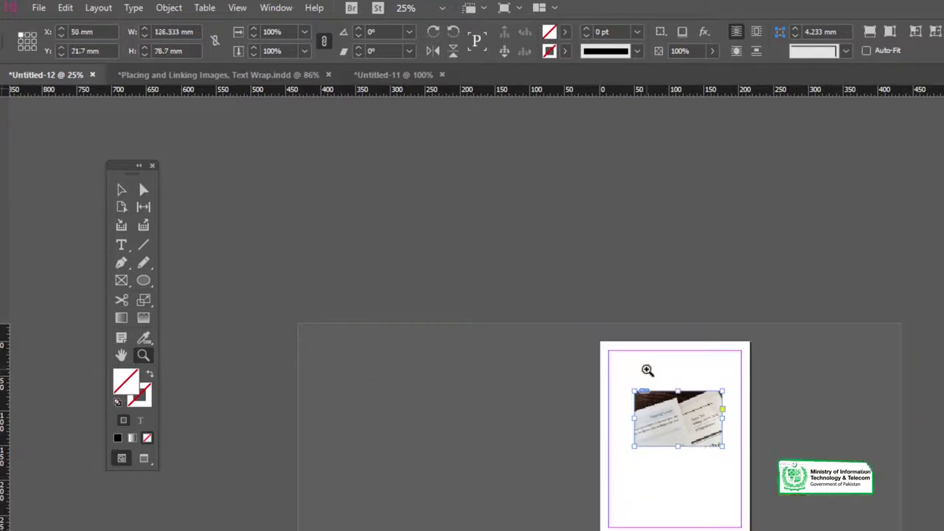
Fill the rectangular frame proportionally with the placed image and deselect it.
left_click(675, 441)
left_click(684, 439)
left_click(744, 430)
key("v")
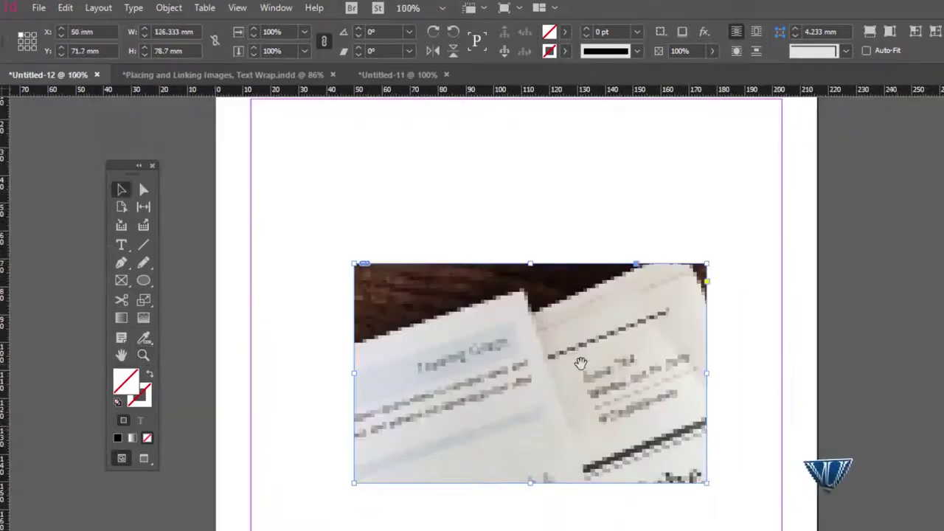
left_click_drag(582, 362, 790, 367)
key("ctrl+shift+a")
left_click(646, 291)
left_click(169, 8)
mouse_move(251, 276)
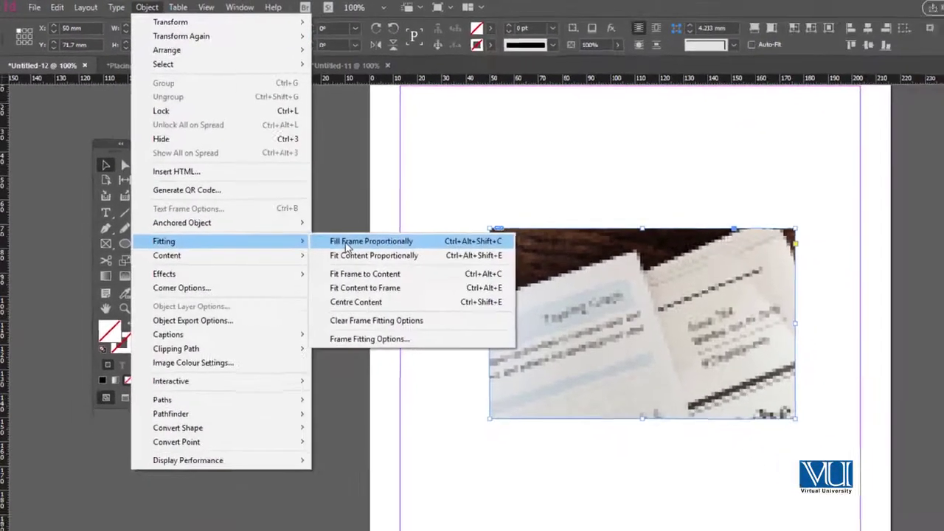
left_click(399, 280)
left_click(450, 149)
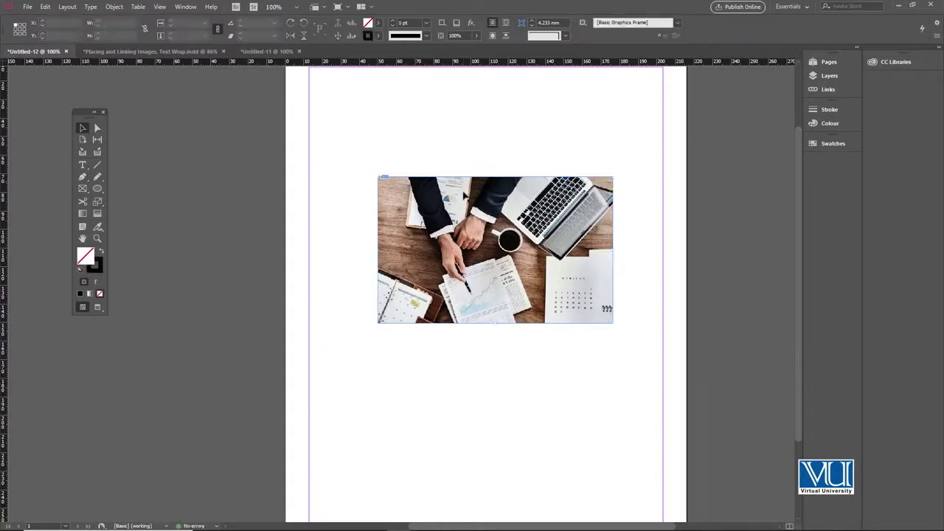
Try enlarging the framed image from its upper-right and upper-left corners, undoing each resize.
left_click(464, 194)
left_click_drag(478, 194, 424, 187)
key("ctrl+equal")
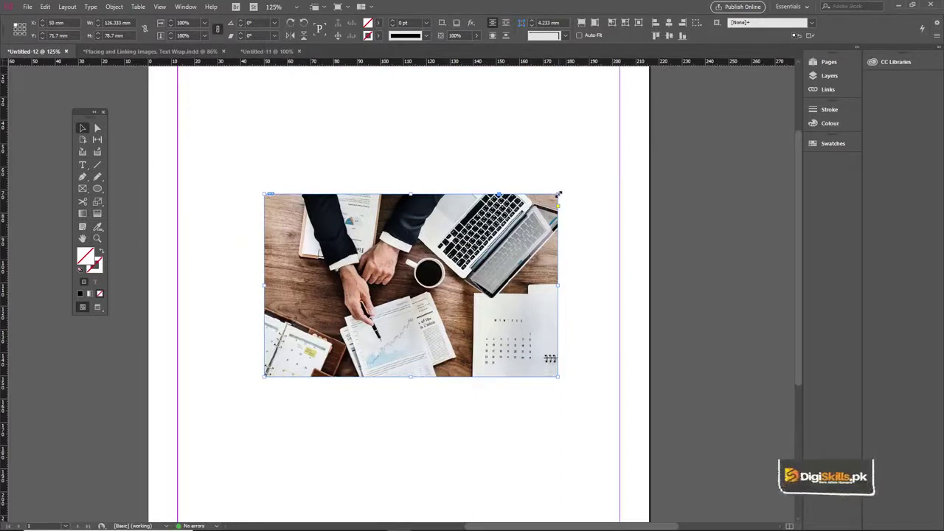
left_click_drag(559, 194, 632, 142)
key("ctrl+z")
left_click_drag(264, 194, 213, 132)
key("ctrl+z")
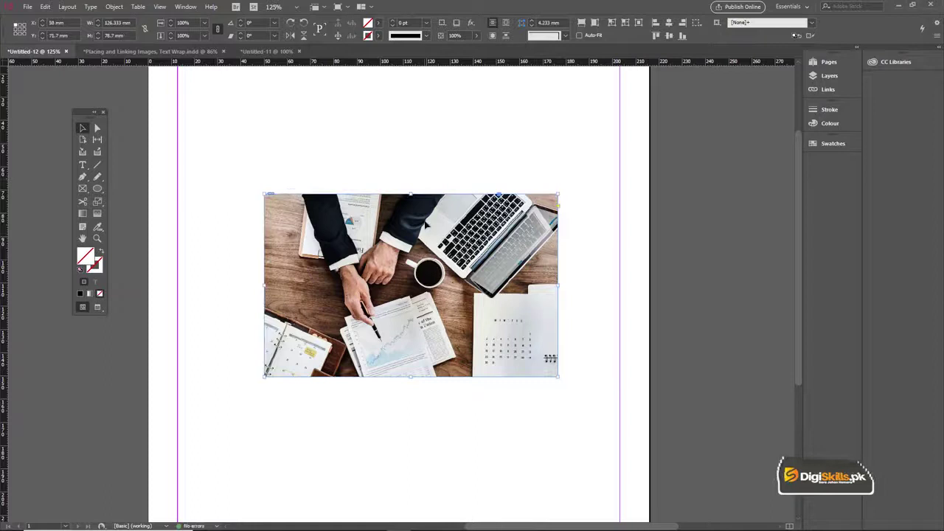
Scale the frame and its image down proportionally to about 112 × 70 mm, keeping the lower-left corner in place.
left_click_drag(558, 194, 588, 173)
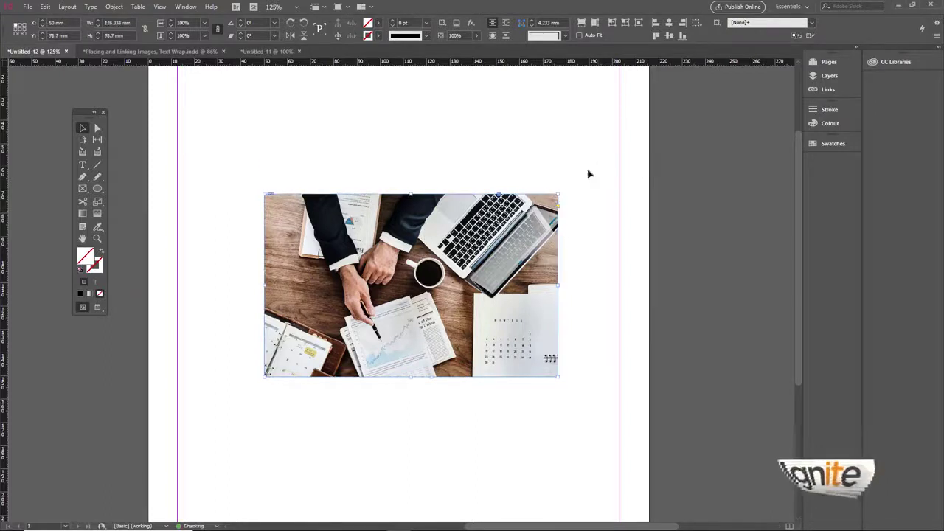
left_click(386, 164)
left_click_drag(346, 153, 454, 267)
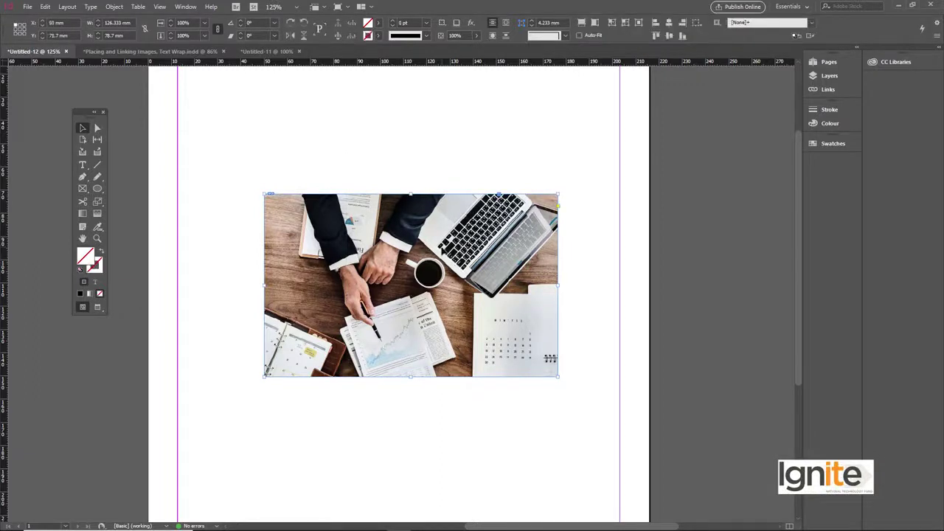
left_click_drag(558, 194, 525, 215)
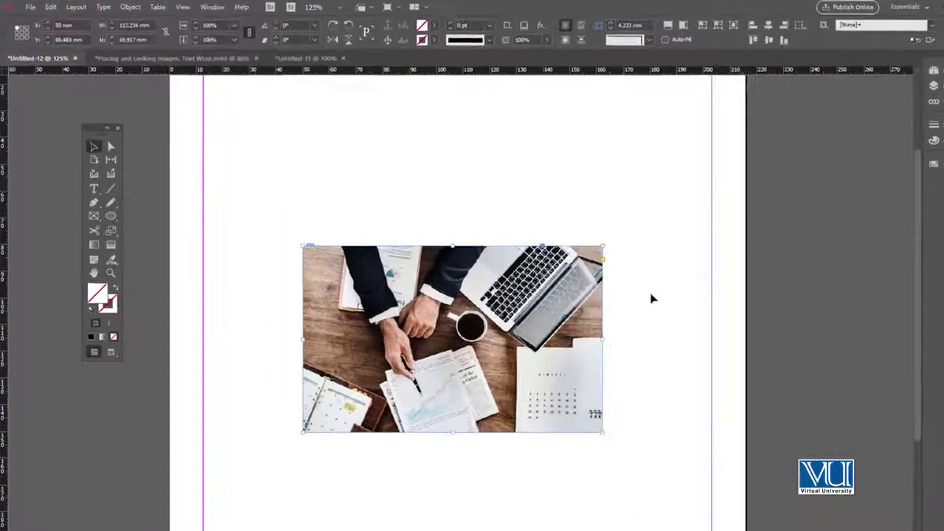
Delete the framed image and draw a circular picture frame about 52 mm in diameter in its place.
key("Delete")
left_click_drag(104, 243, 144, 256)
left_click_drag(411, 270, 647, 432)
Place the image agenda-analysis-business-plan-990818 in the circular frame.
key("ctrl+d")
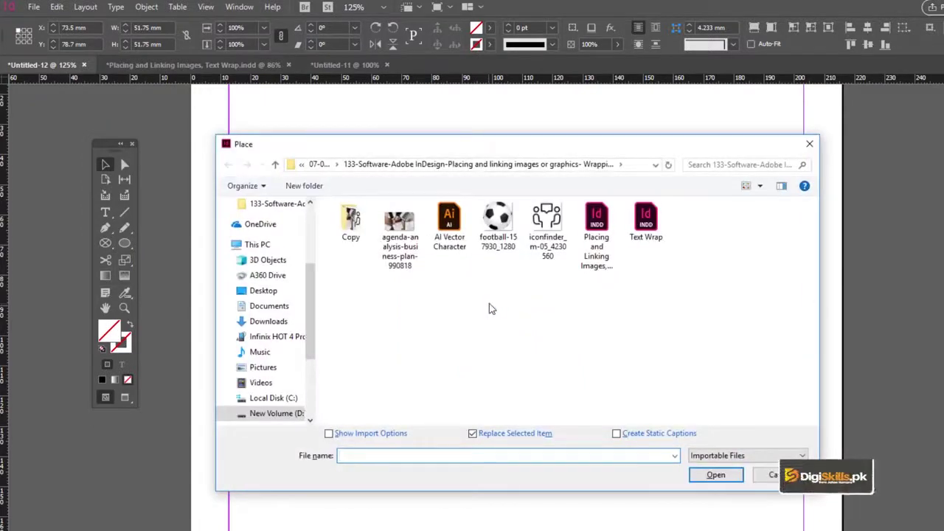
left_click(388, 240)
left_click(715, 474)
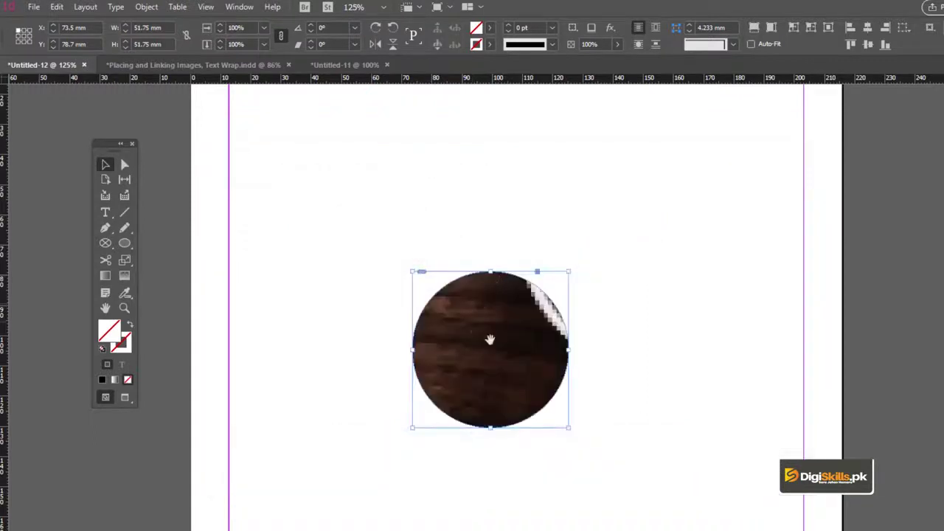
Fill the circular frame proportionally with the placed image and inspect the result up close.
key("ctrl+space")
left_click(491, 342, "ctrl+alt")
left_click(519, 380, "ctrl")
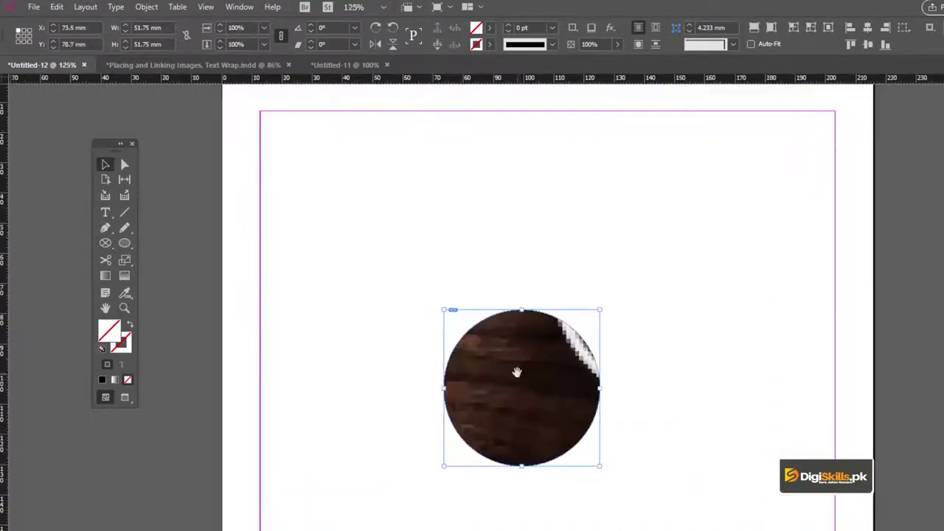
left_click_drag(517, 373, 494, 332)
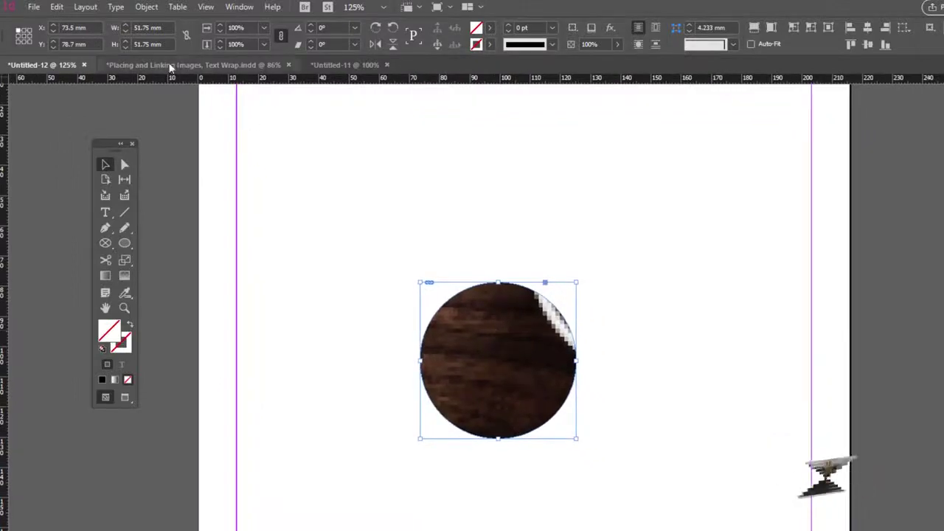
left_click(146, 7)
mouse_move(213, 242)
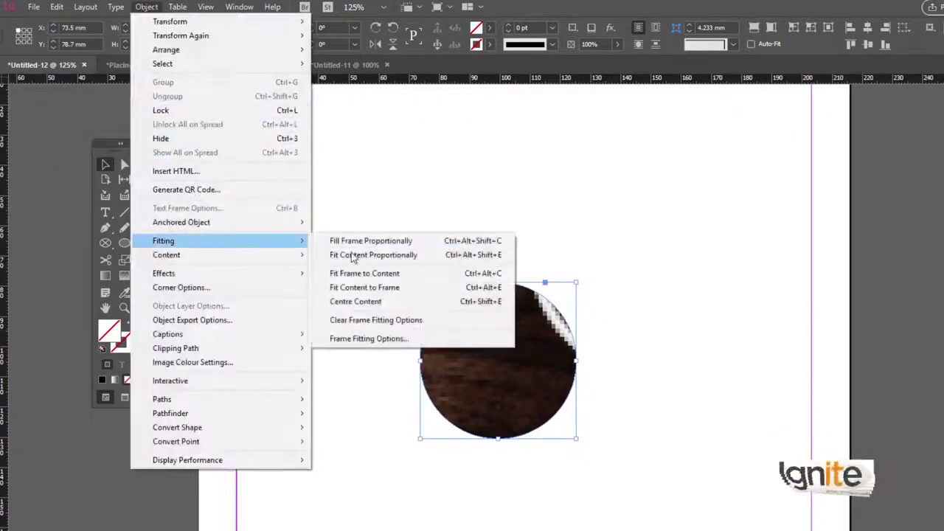
left_click(360, 240)
key("ctrl+space")
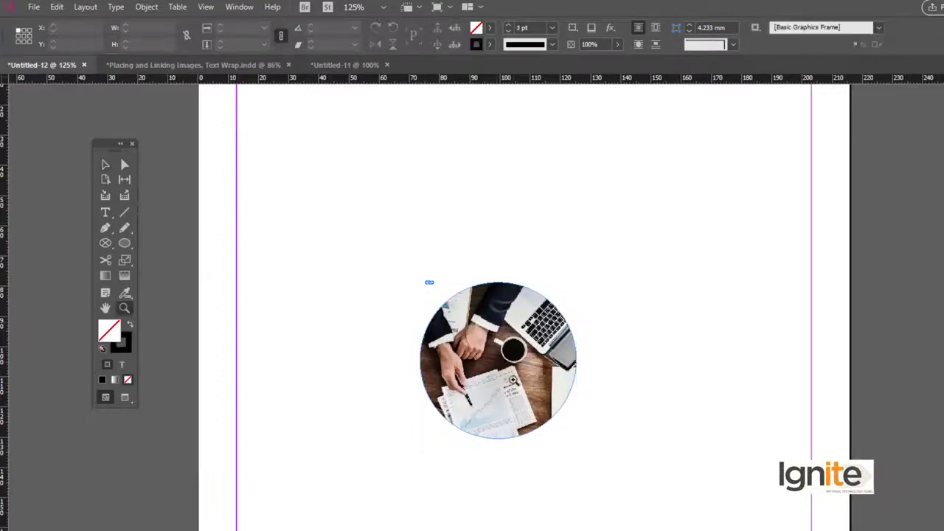
left_click(503, 375, "ctrl")
left_click(506, 378, "ctrl")
key("ctrl+alt+space")
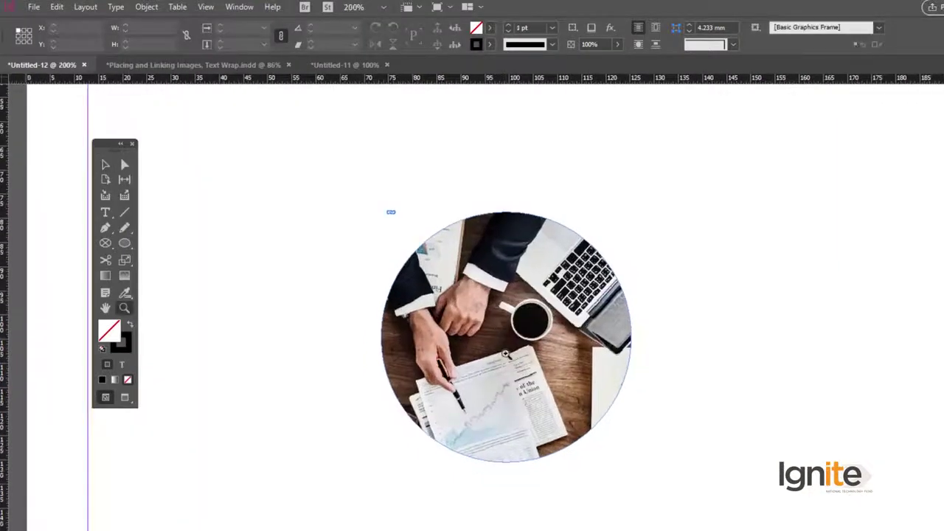
Delete the circular frame together with its placed image from the page.
left_click(504, 351, "ctrl+alt")
left_click(516, 357, "ctrl+alt")
left_click(517, 354)
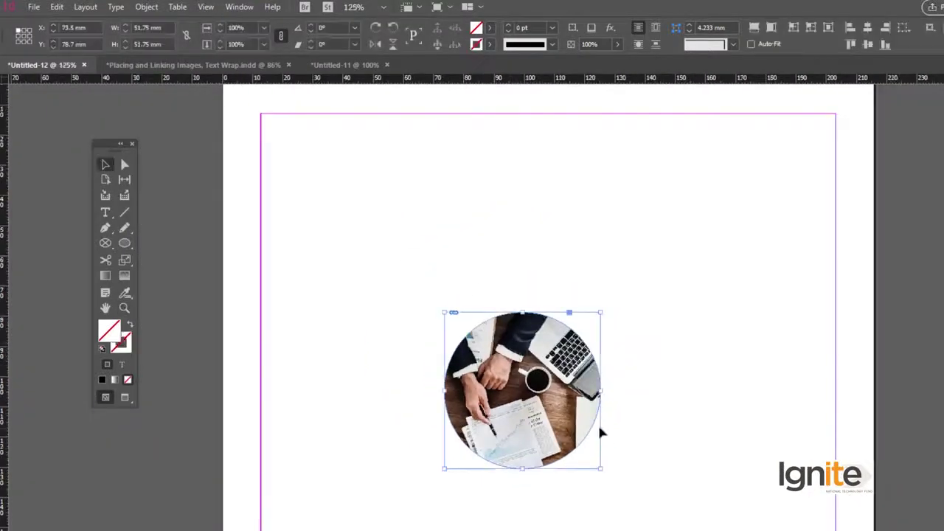
key("Delete")
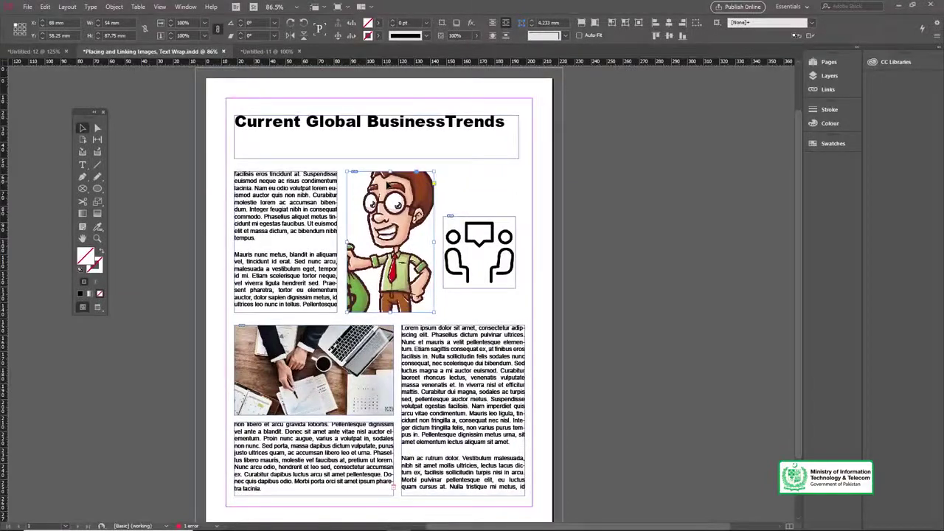
In the Placing and Linking Images, Text Wrap document, examine the link information of each of the three placed images.
left_click_drag(383, 153, 402, 143)
key("z")
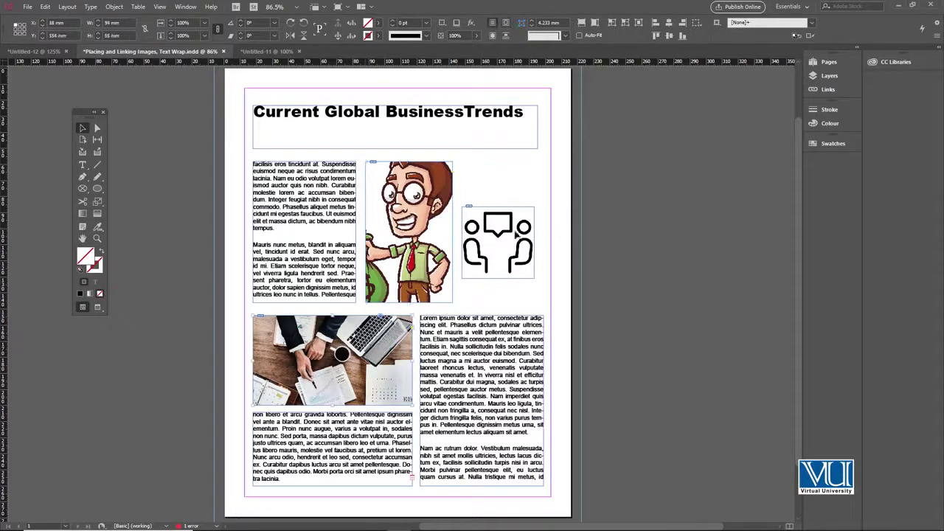
left_click(329, 212)
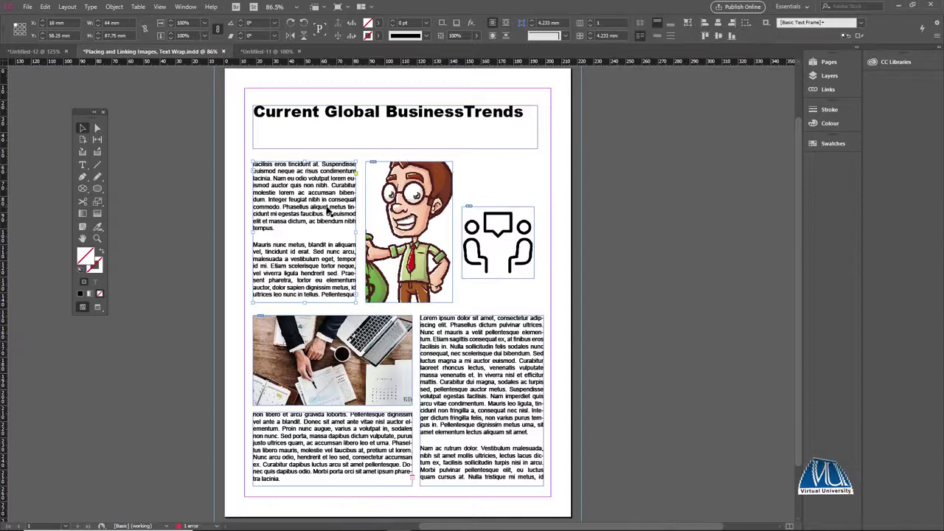
left_click(473, 193)
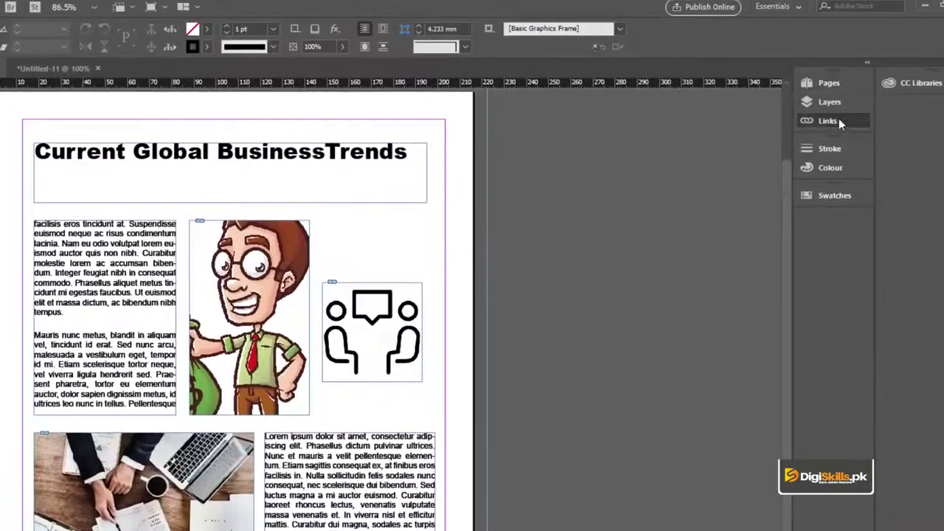
left_click(833, 121)
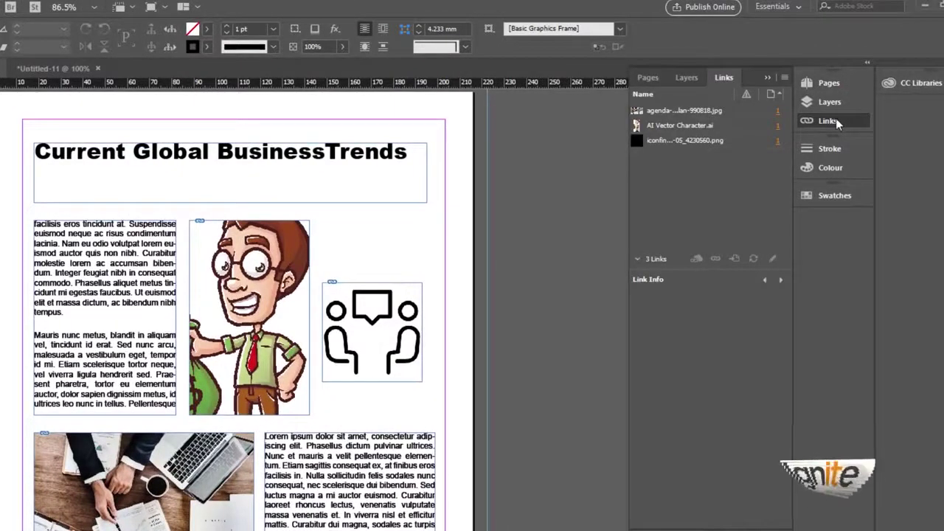
left_click(691, 110)
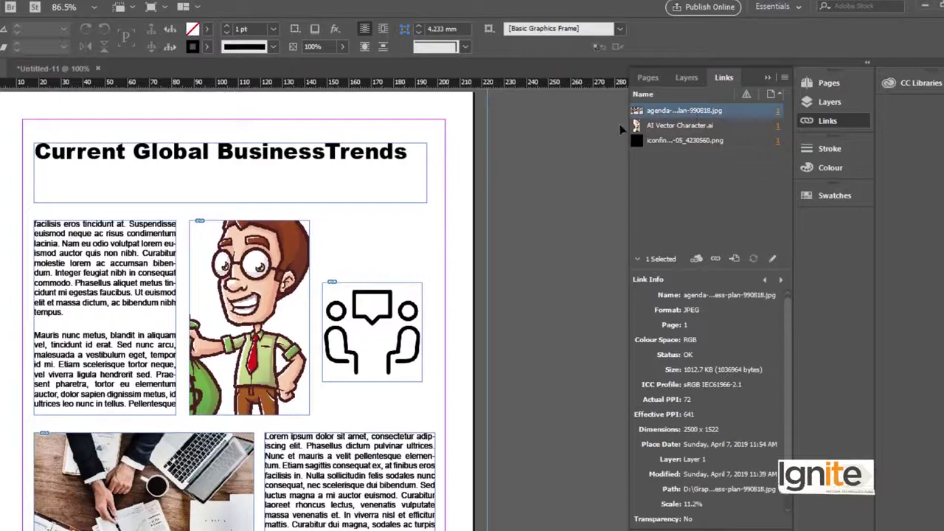
left_click(674, 126)
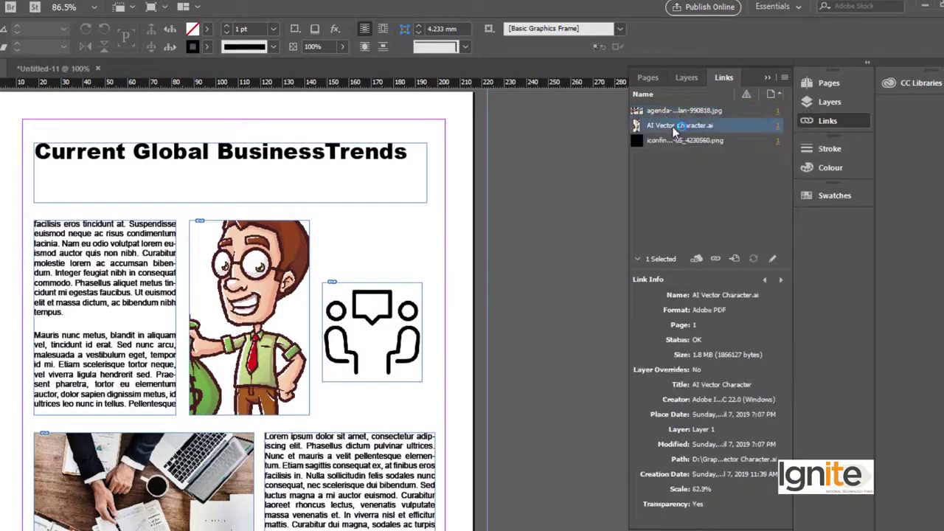
left_click(672, 140)
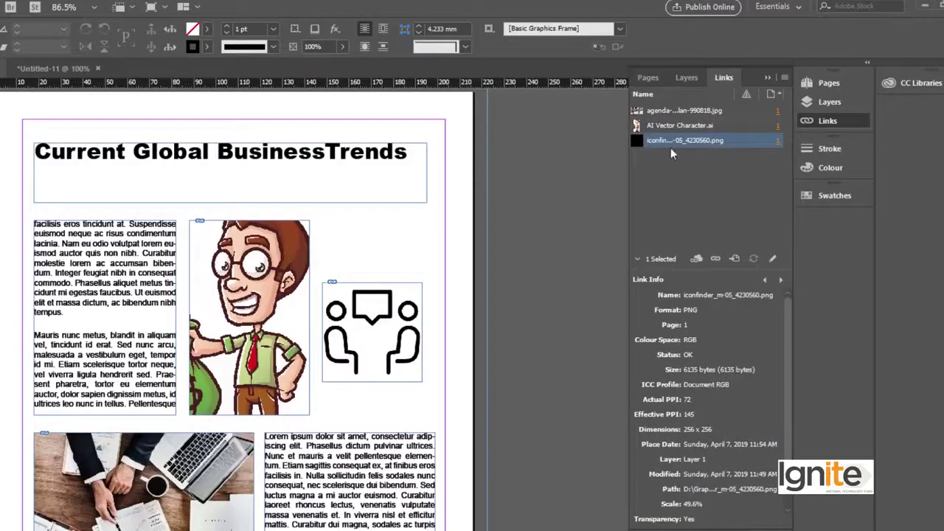
left_click(728, 110)
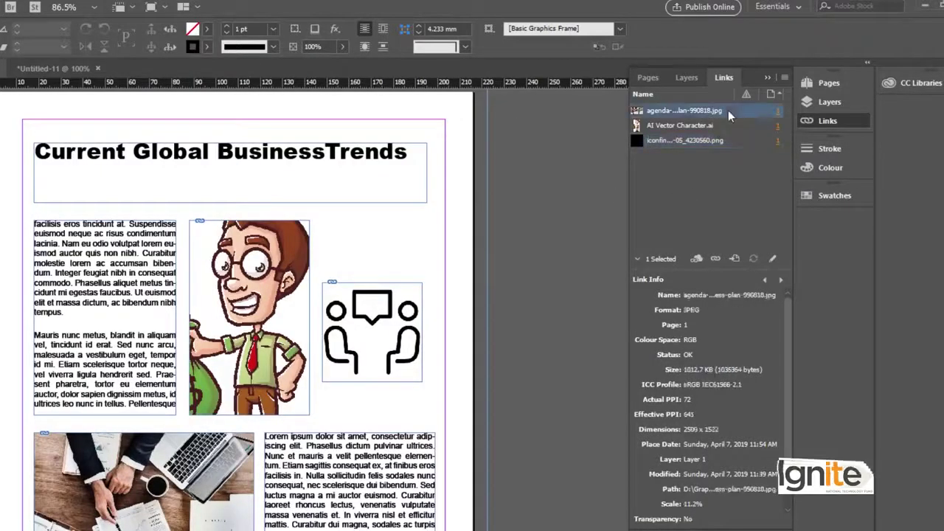
left_click(719, 127)
left_click(719, 140)
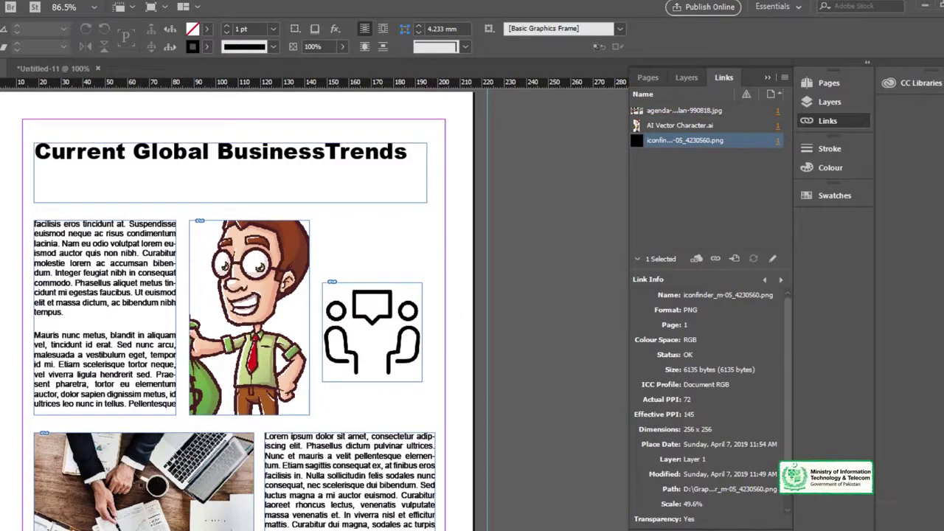
left_click(145, 482)
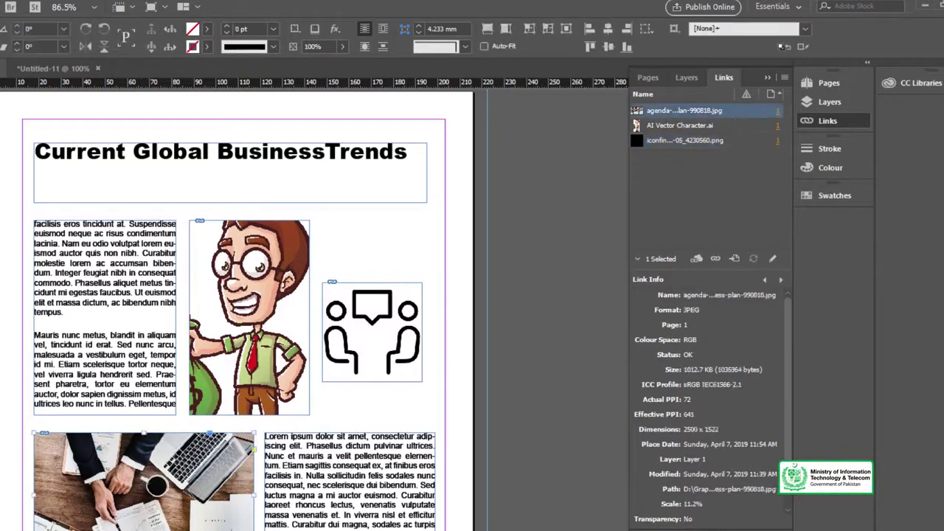
left_click(36, 397)
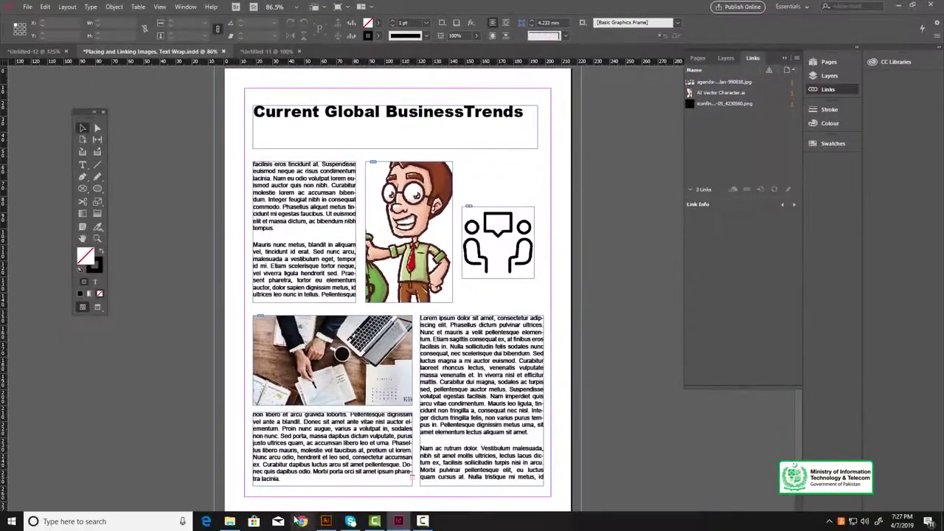
In File Explorer, delete the image file agenda-analysis-business-plan-990818 from the project folder and return to the InDesign document.
left_click(229, 520)
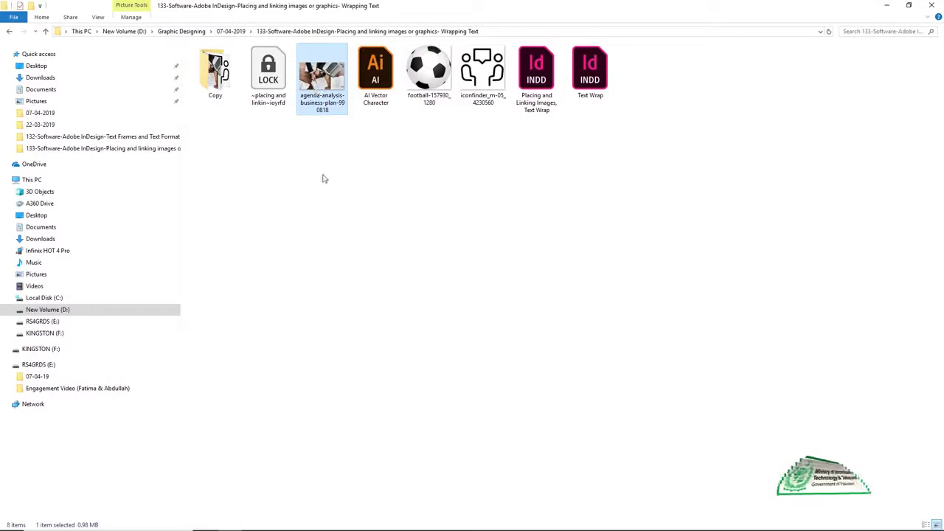
key("Delete")
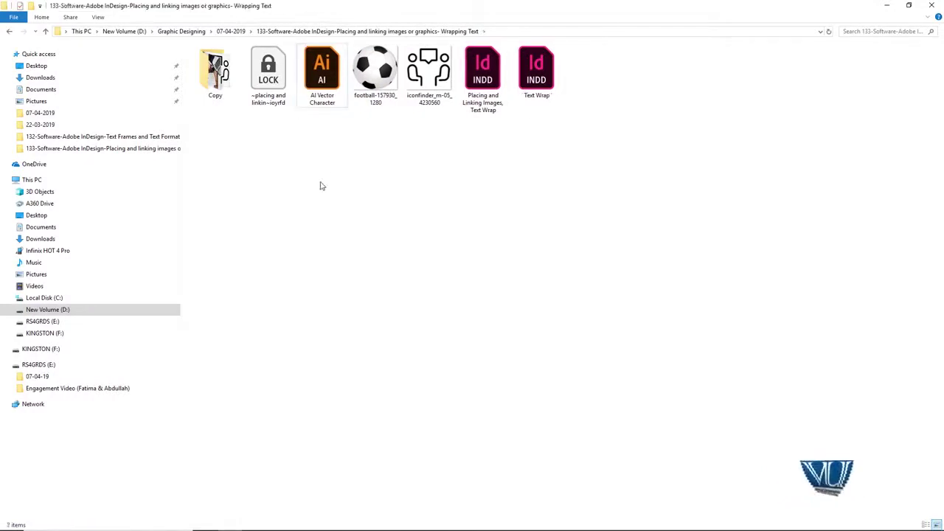
left_click(887, 5)
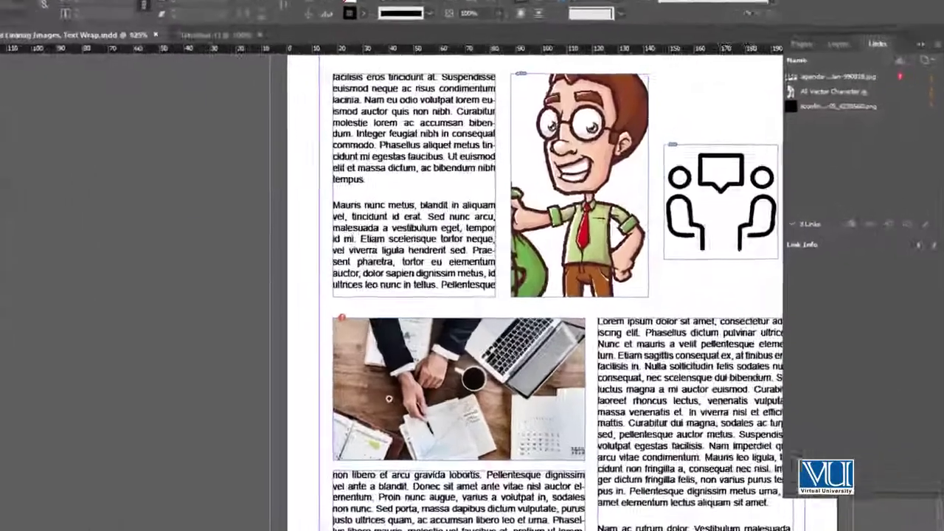
Inspect the link status marker on the desk photo's frame up close.
left_click(389, 399, "ctrl")
left_click(380, 383, "ctrl")
left_click_drag(427, 375, 154, 375)
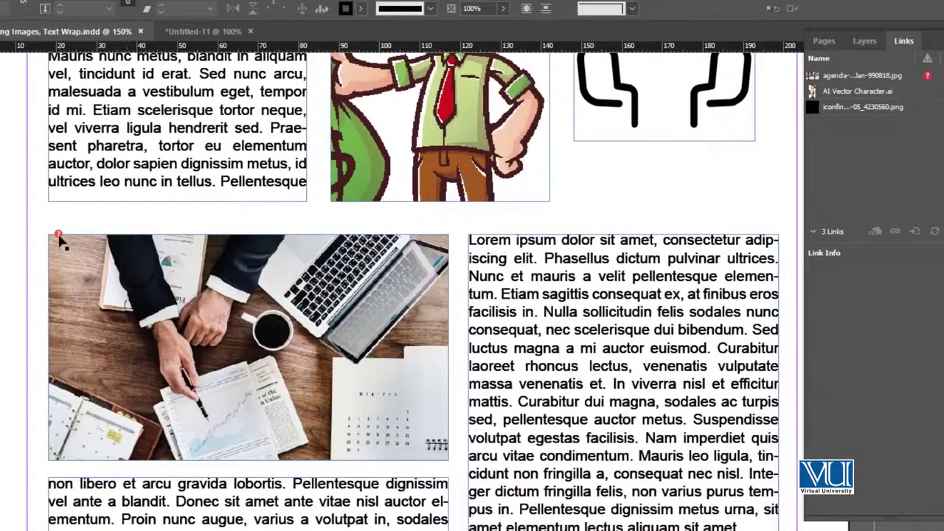
mouse_move(59, 236)
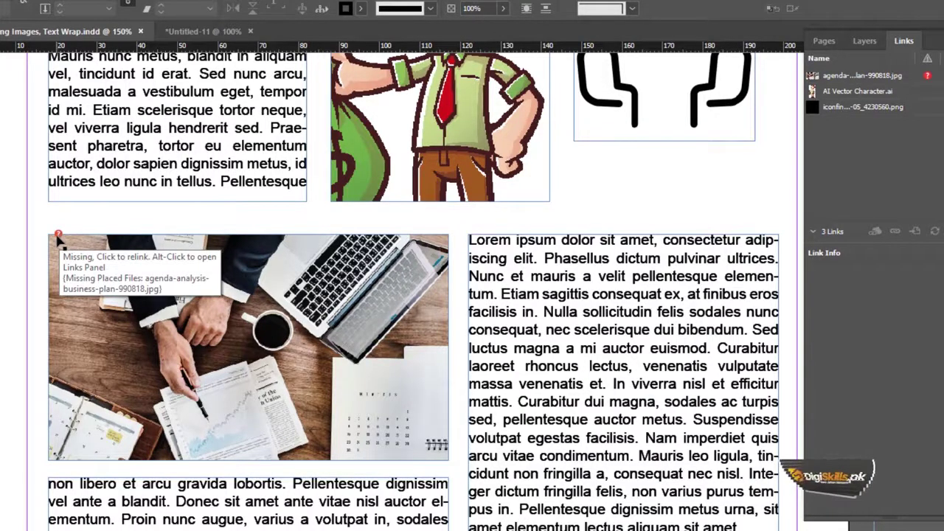
left_click(59, 236)
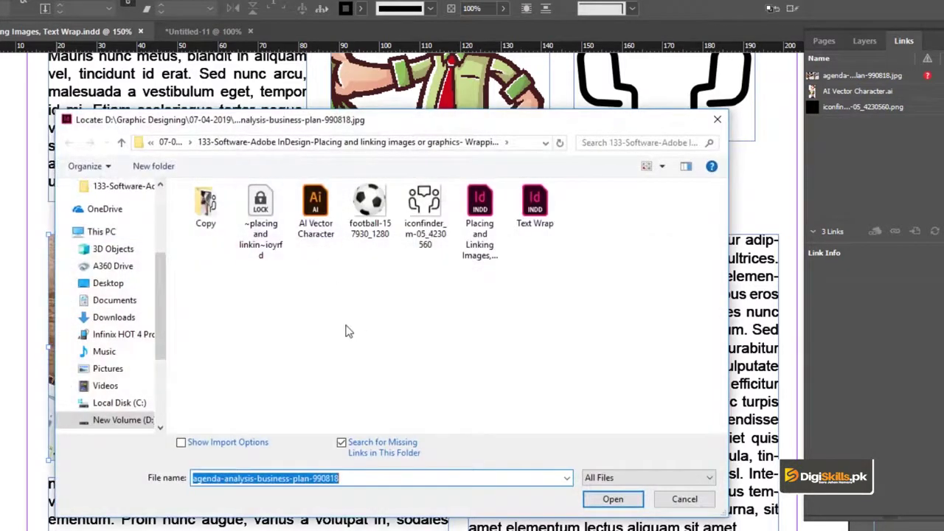
left_click(684, 499)
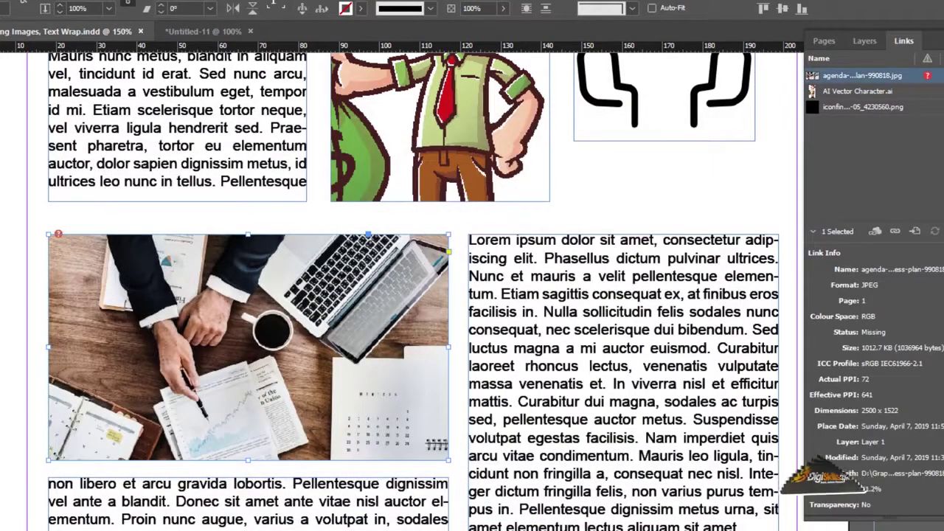
left_click(57, 234)
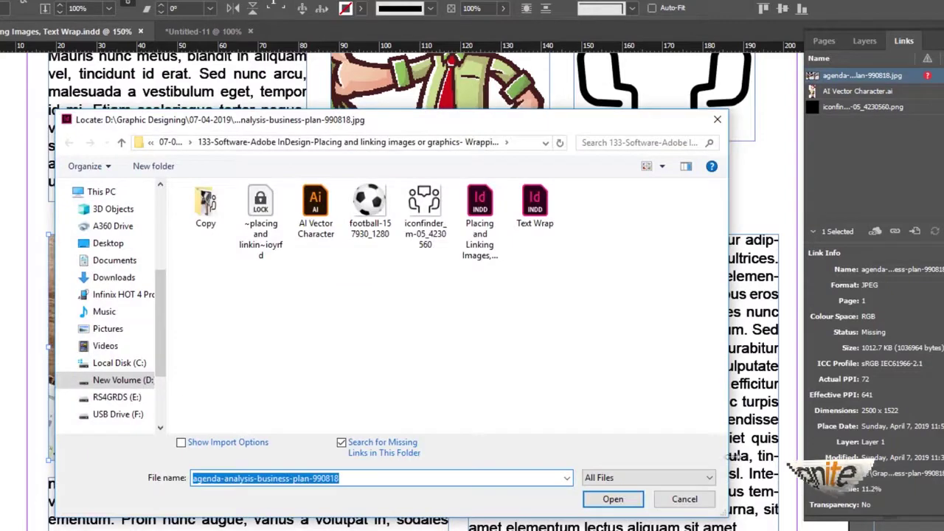
left_click(694, 500)
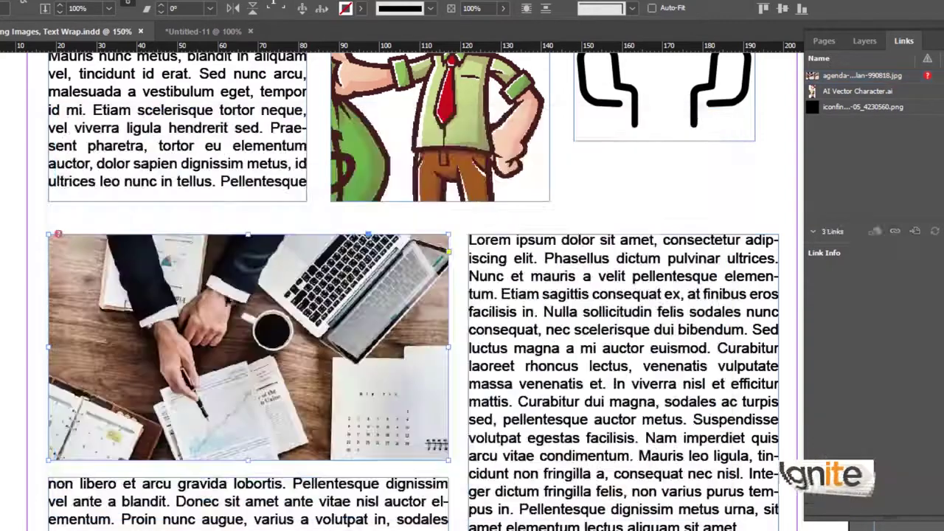
Relink the desk photo to agenda-analysis-business-plan-990818 in the Copy folder and check its link marker up close.
left_click(59, 235)
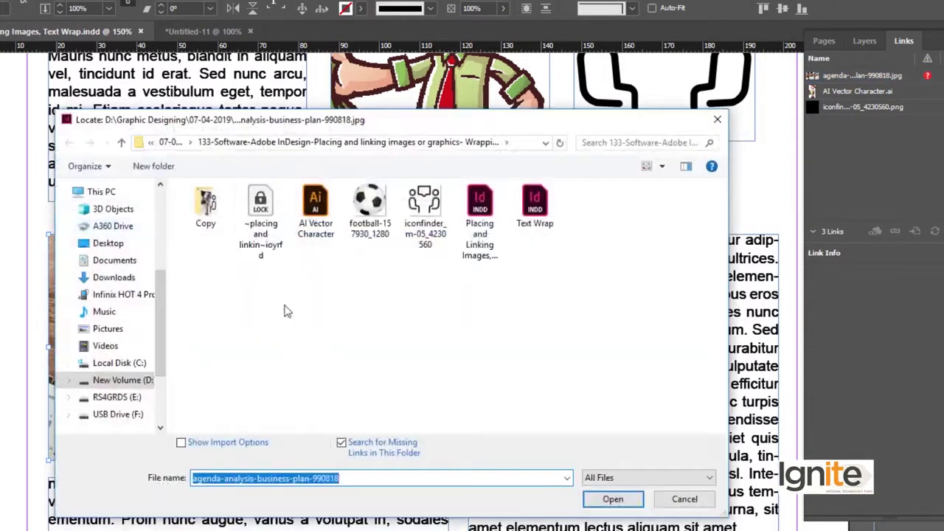
double_click(206, 206)
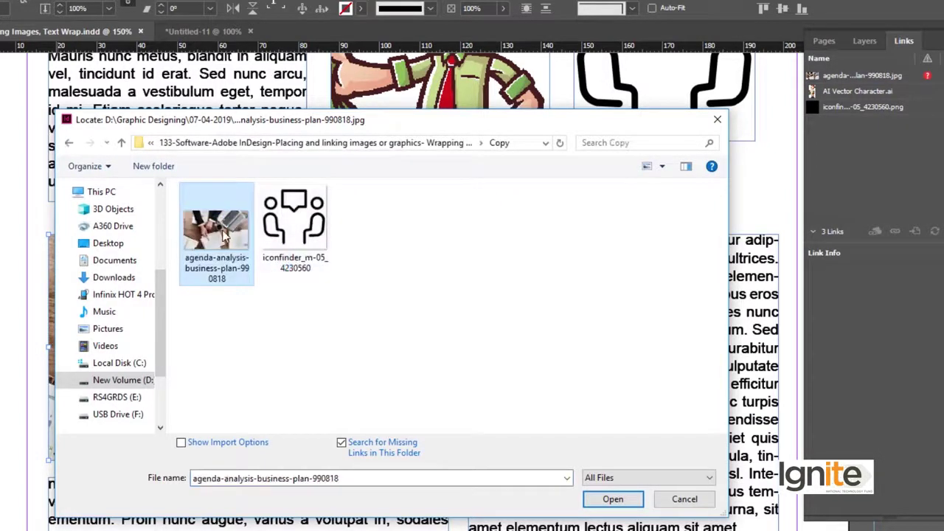
left_click(611, 499)
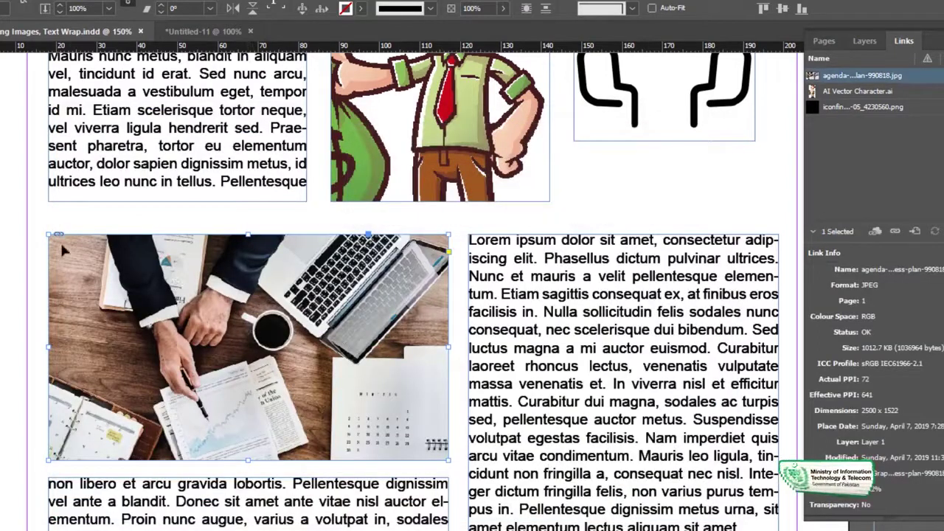
left_click(72, 250)
left_click(528, 453)
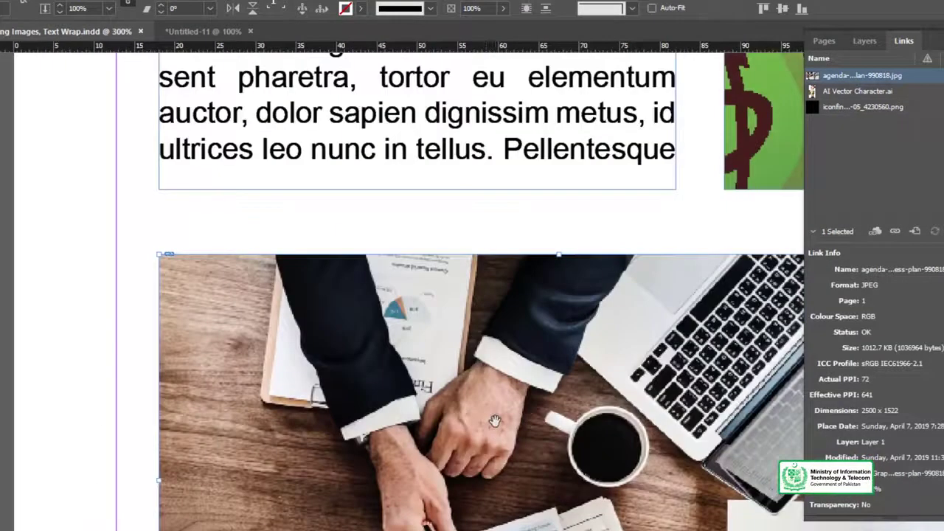
left_click_drag(494, 421, 352, 380)
left_click(380, 402, "alt")
left_click_drag(458, 393, 364, 383)
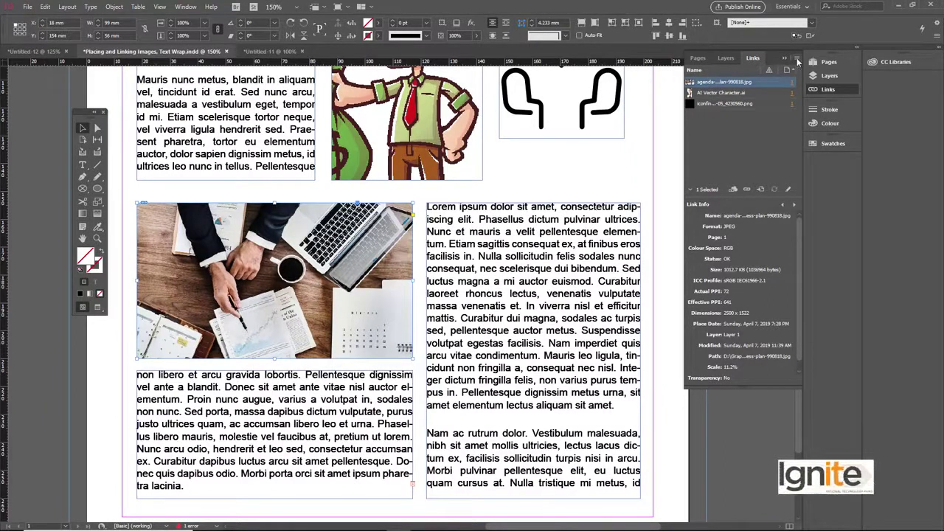
Embed the linked file AI Vector Character.ai in the document.
left_click_drag(461, 138, 488, 303)
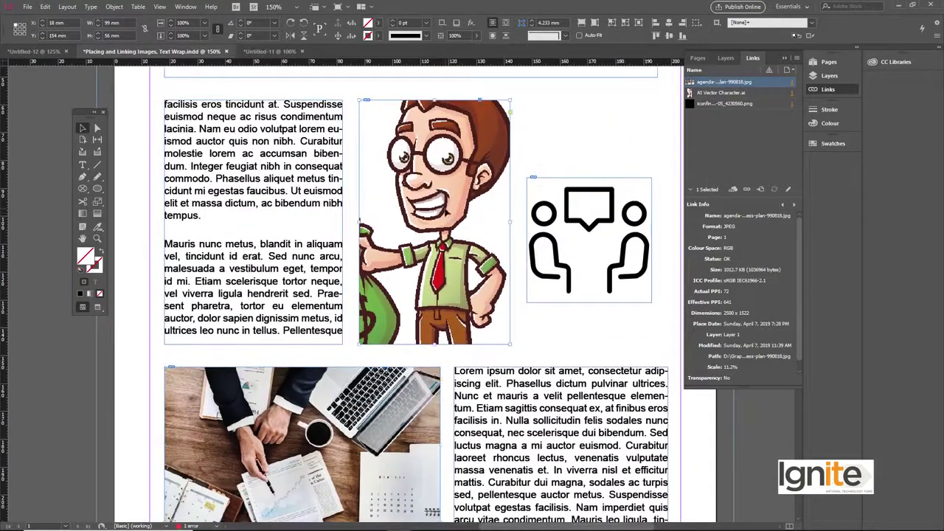
left_click(719, 93)
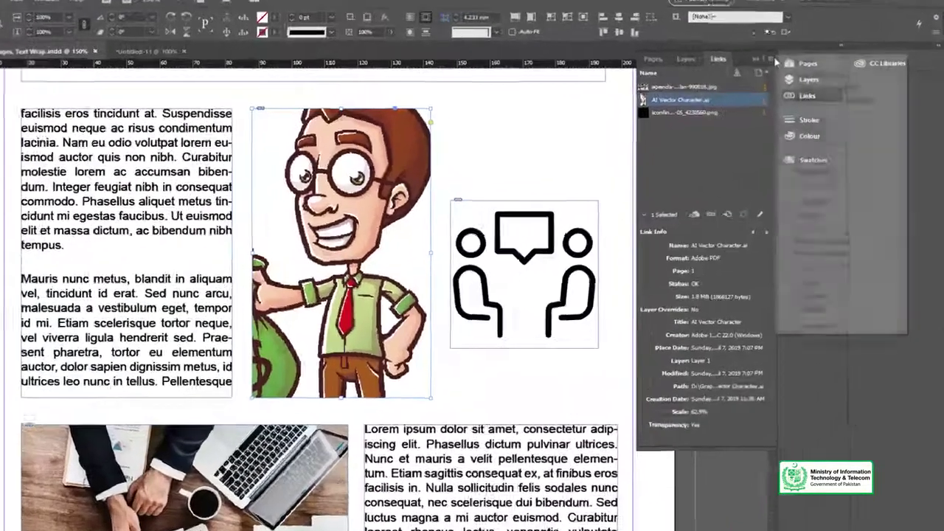
left_click(795, 58)
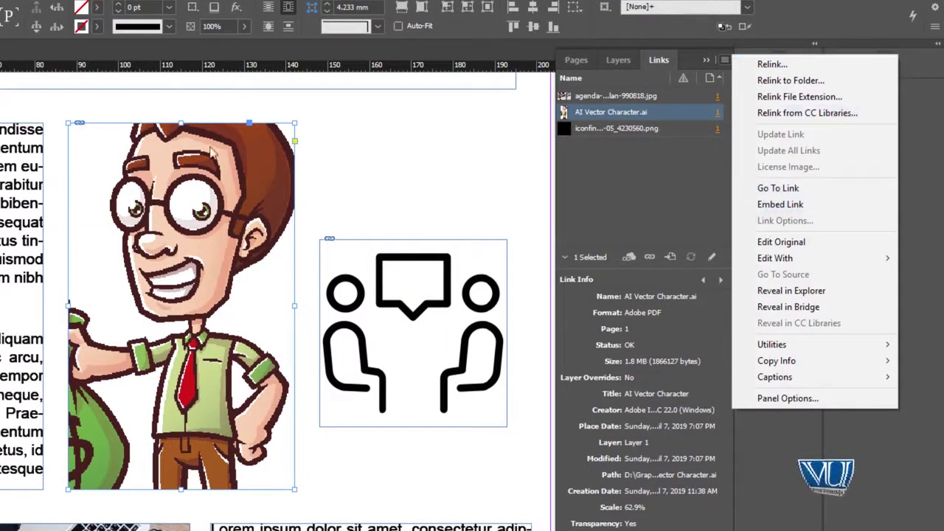
left_click(780, 206)
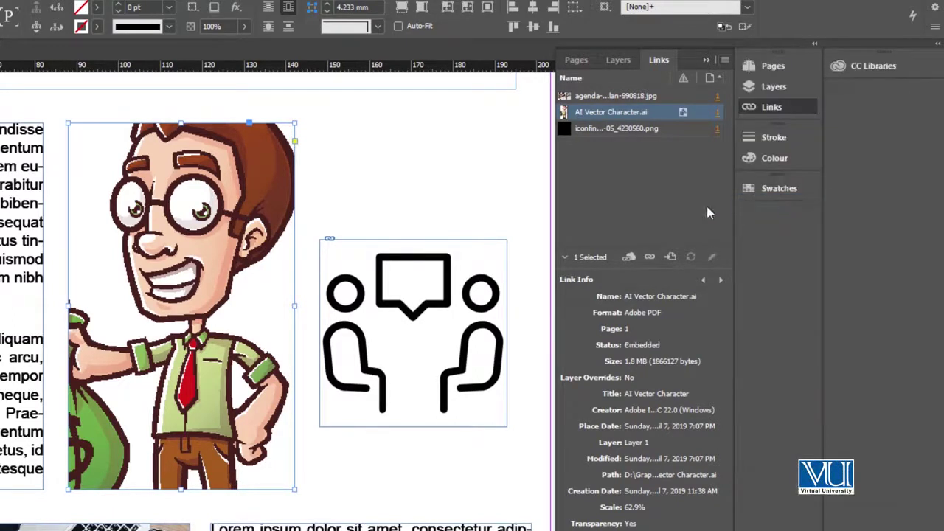
Undo and reapply the embedding of AI Vector Character.ai to compare the link marker on its frame.
left_click(82, 134, "ctrl")
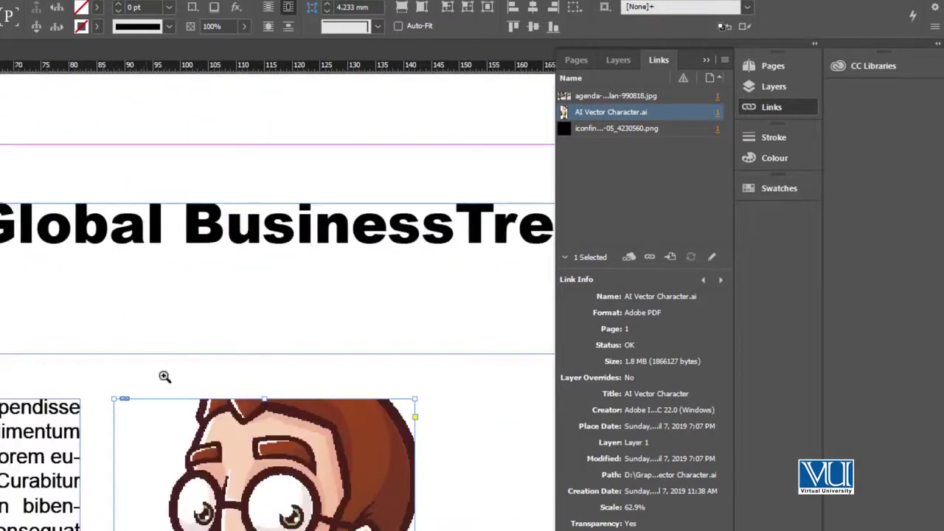
left_click(146, 405, "ctrl")
key("ctrl+shift+z")
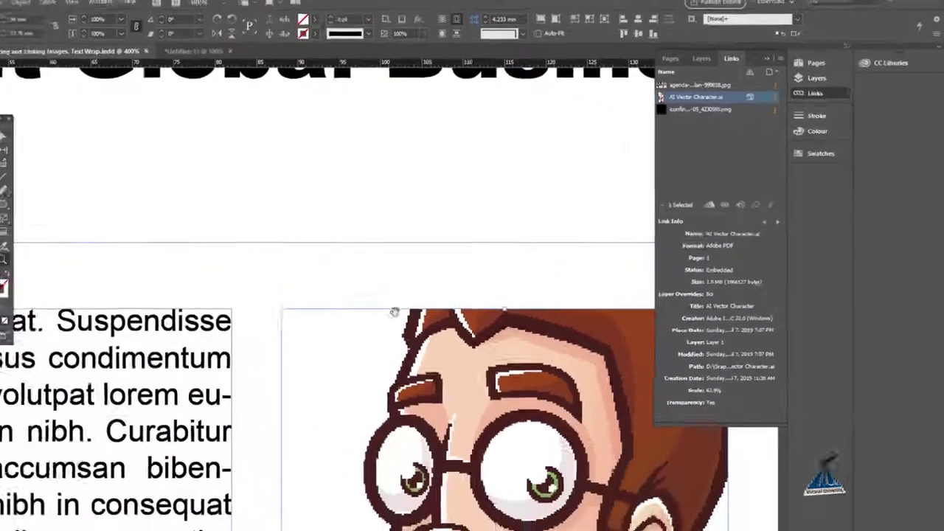
left_click_drag(395, 312, 363, 216)
left_click(457, 280, "ctrl+alt")
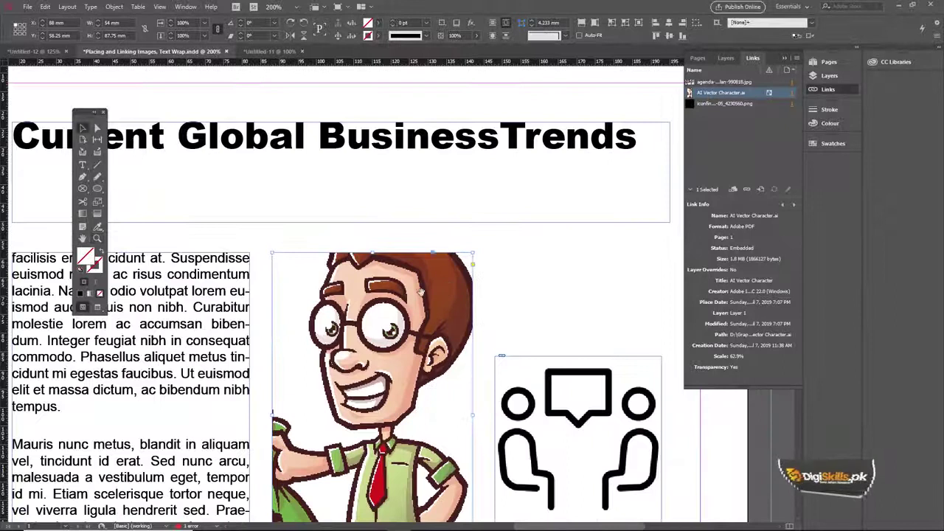
left_click_drag(379, 302, 417, 182)
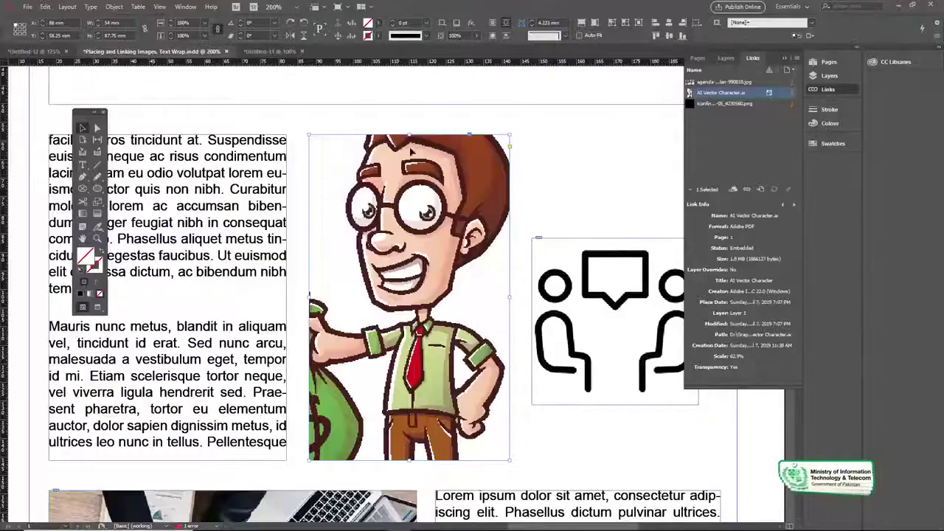
Switch to Illustrator and enlarge the character artwork in AI Vector Character.ai to 200% around the face and tie.
key("ctrl+minus")
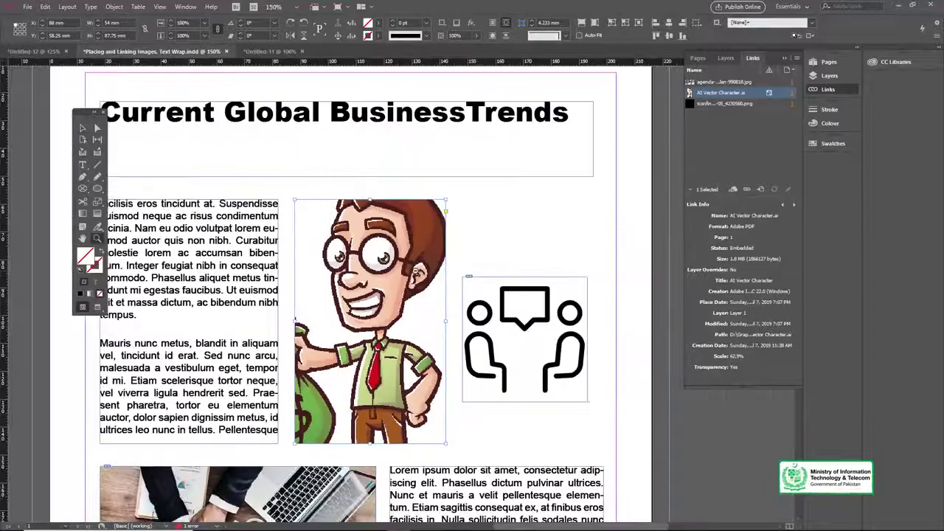
key("ctrl+minus")
scroll(347, 295, "down", 3)
key("ctrl+equal")
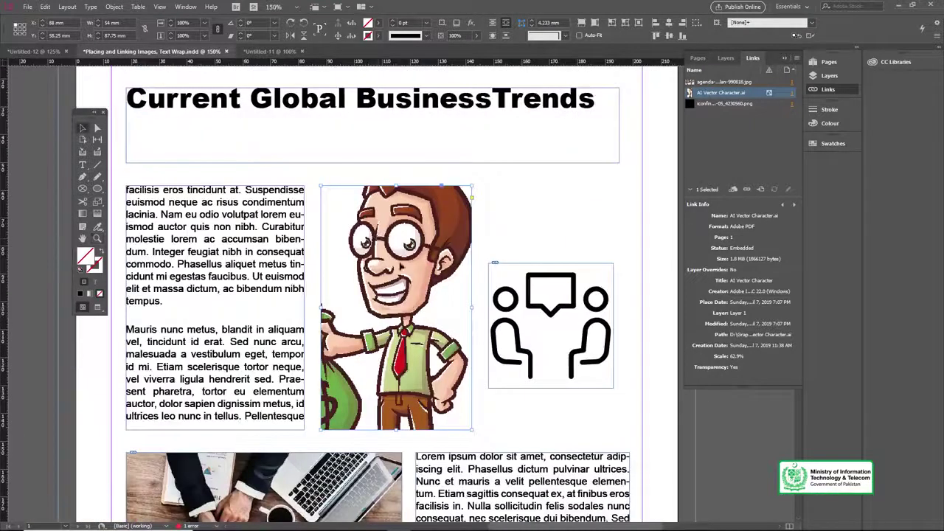
left_click_drag(403, 283, 386, 258)
mouse_move(361, 525)
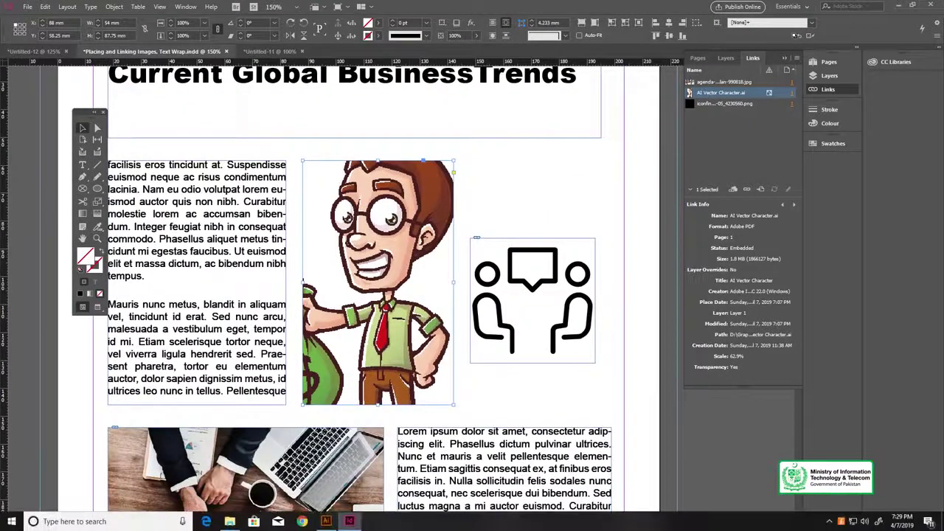
left_click(326, 521)
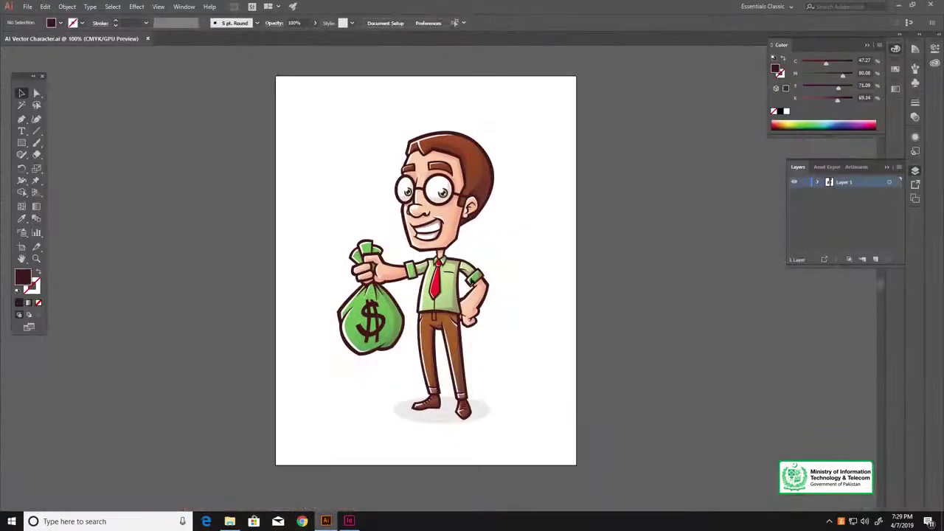
key("z")
left_click(436, 248)
left_click(439, 256)
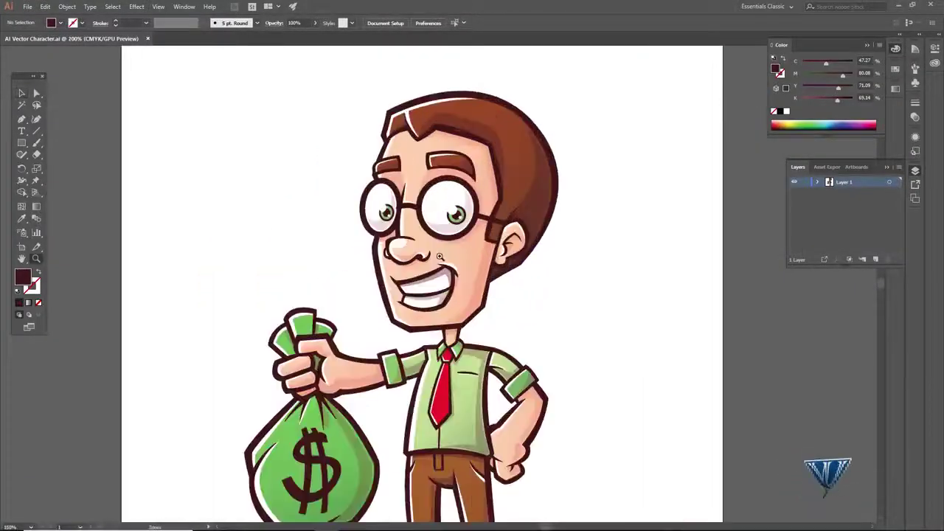
key("v")
left_click_drag(472, 309, 443, 266)
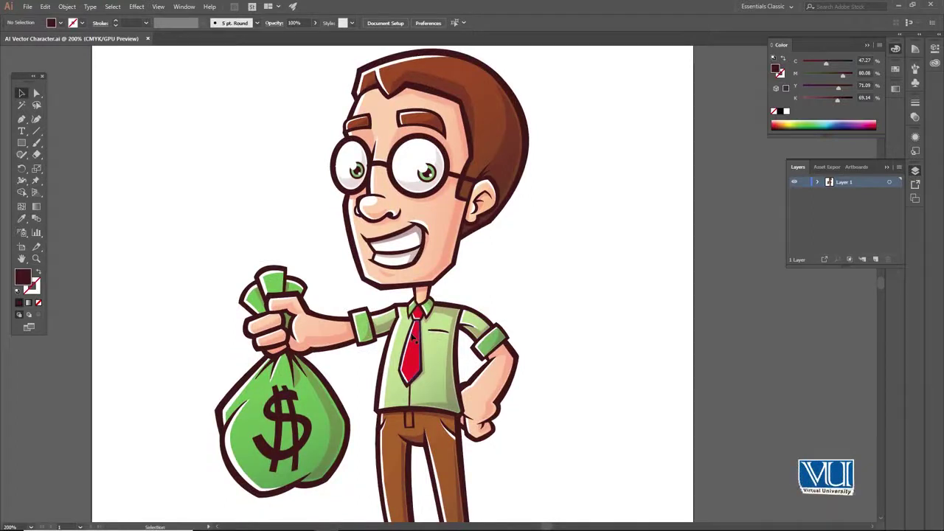
Recolour the main shape of the character's red tie to magenta, about C 27, M 83, Y 0, K 0.
left_click(415, 336)
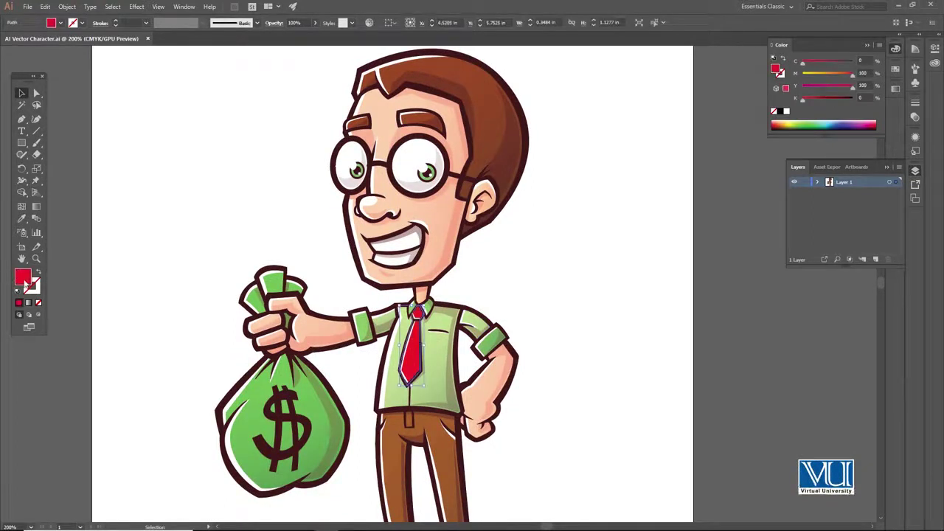
double_click(23, 278)
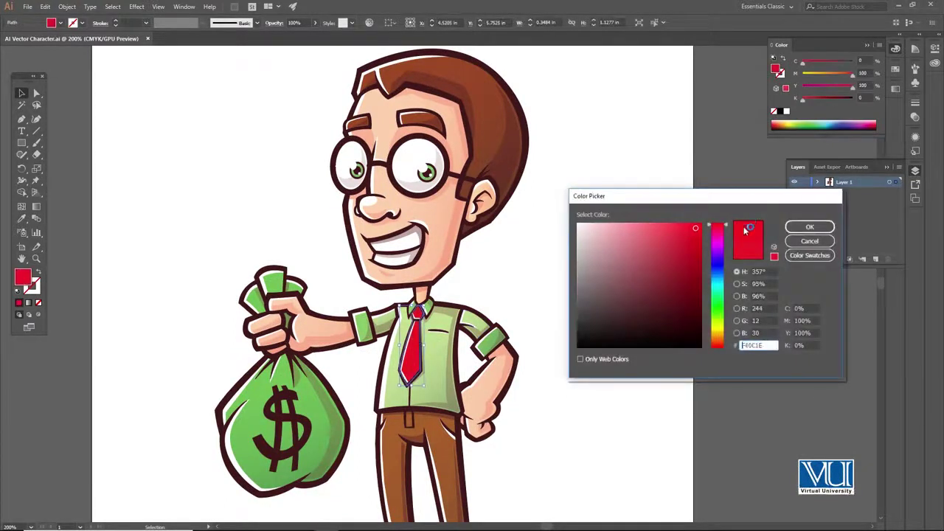
left_click(720, 238)
left_click(809, 227)
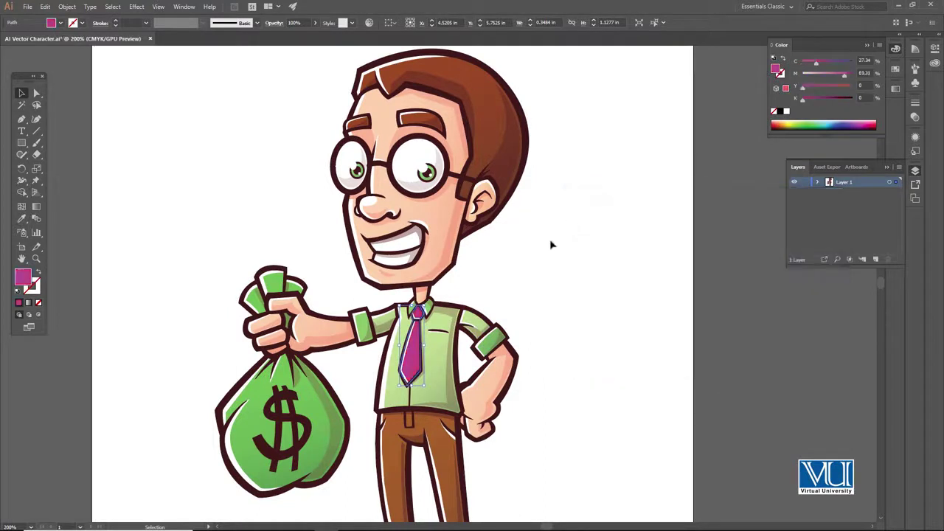
Return to InDesign and compare the embedded character image with the recoloured Illustrator artwork.
left_click(898, 9)
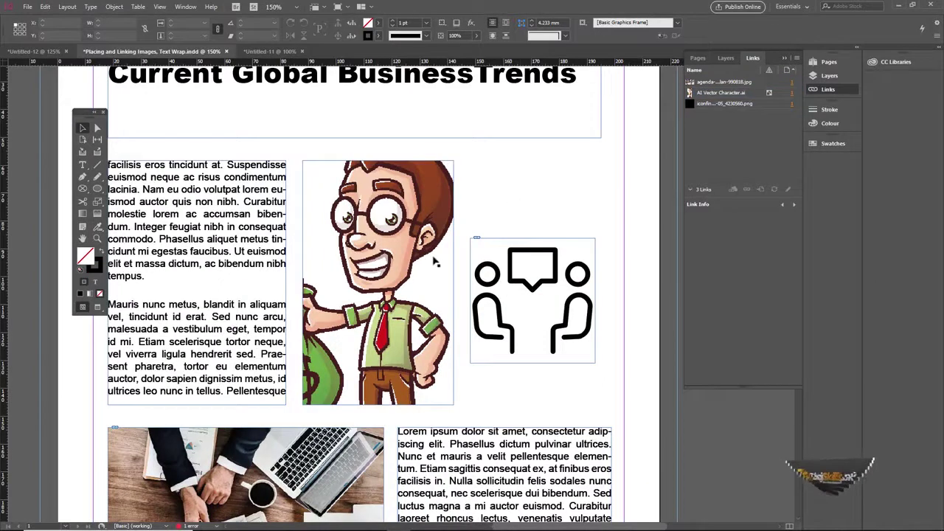
left_click(434, 261)
left_click(498, 200)
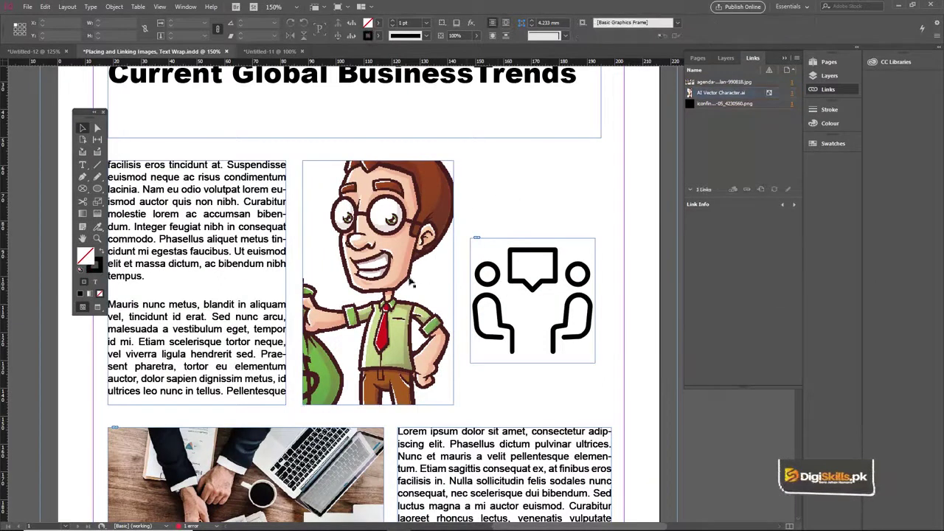
mouse_move(357, 524)
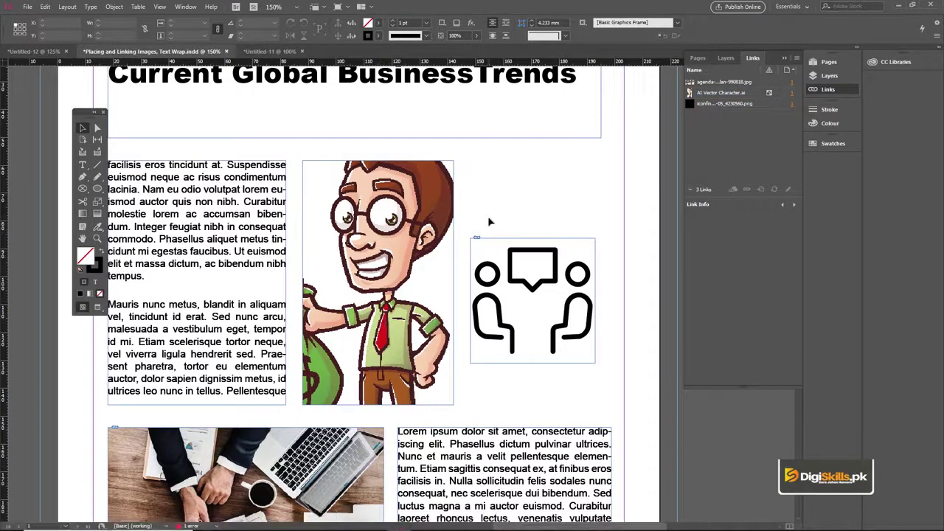
left_click(326, 521)
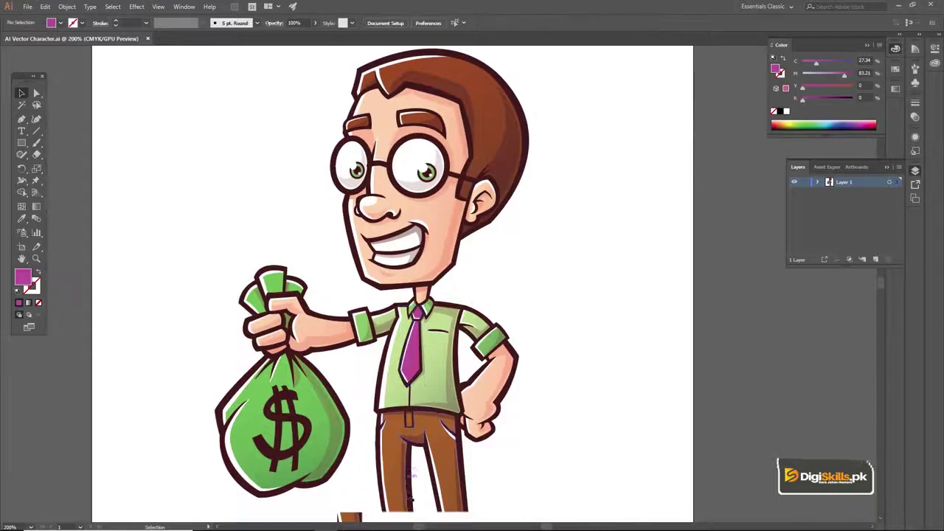
left_click(350, 522)
Unembed AI Vector Character.ai and link it back to the modified original file.
left_click(405, 331)
left_click_drag(404, 331, 430, 267)
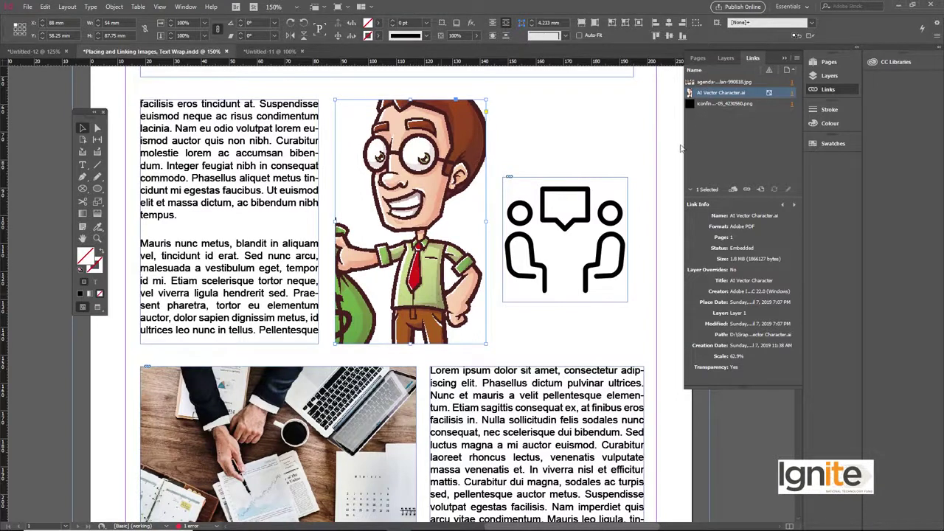
left_click(801, 57)
left_click(823, 156)
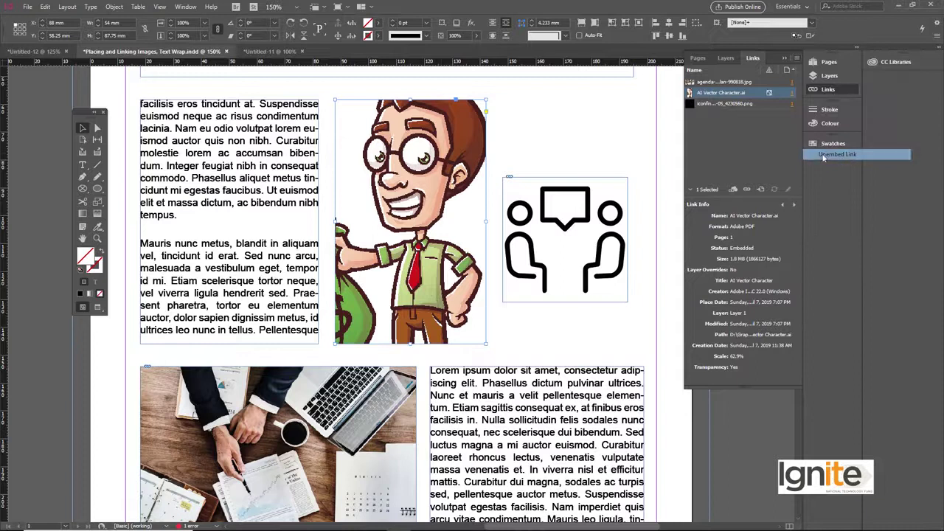
left_click(478, 282)
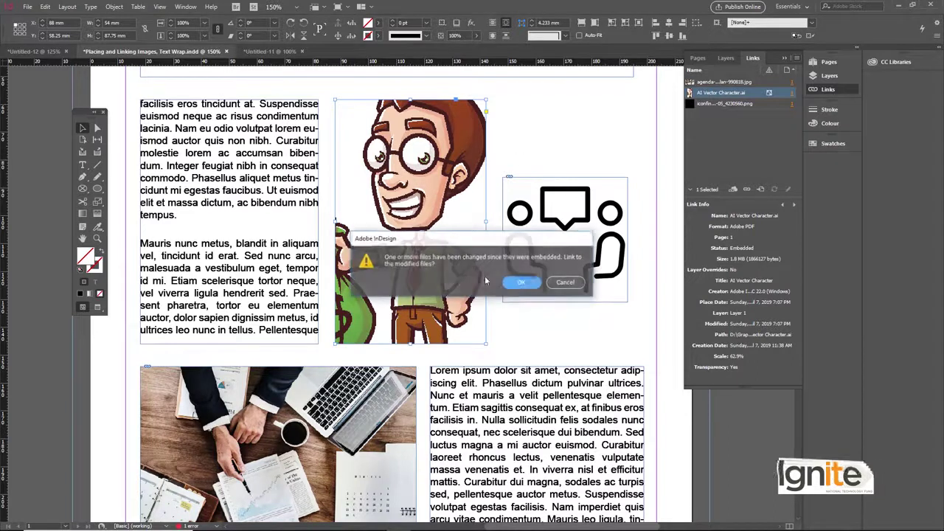
left_click(522, 283)
Relink the character image to AI Vector Character in the folder above Copy, bringing in the recoloured tie.
right_click(340, 98)
left_click(358, 97)
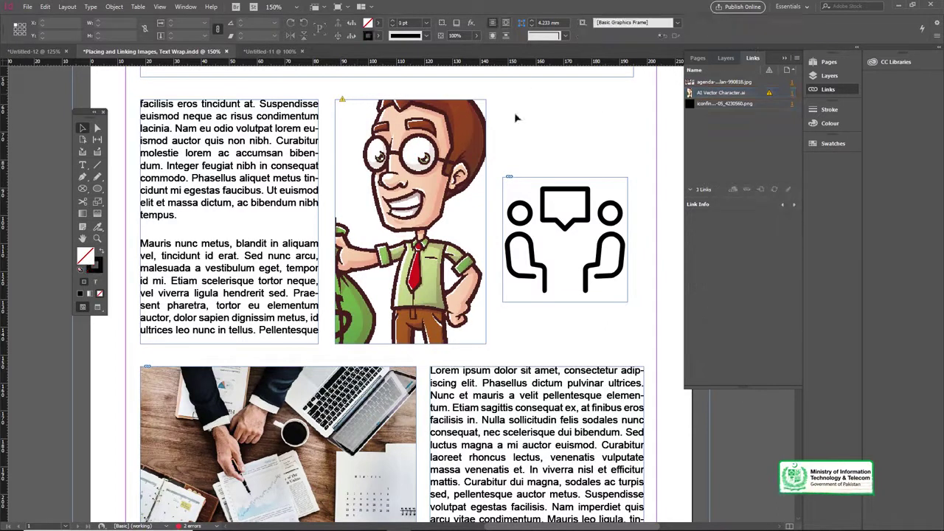
left_click(723, 92)
left_click(797, 57)
left_click(819, 61)
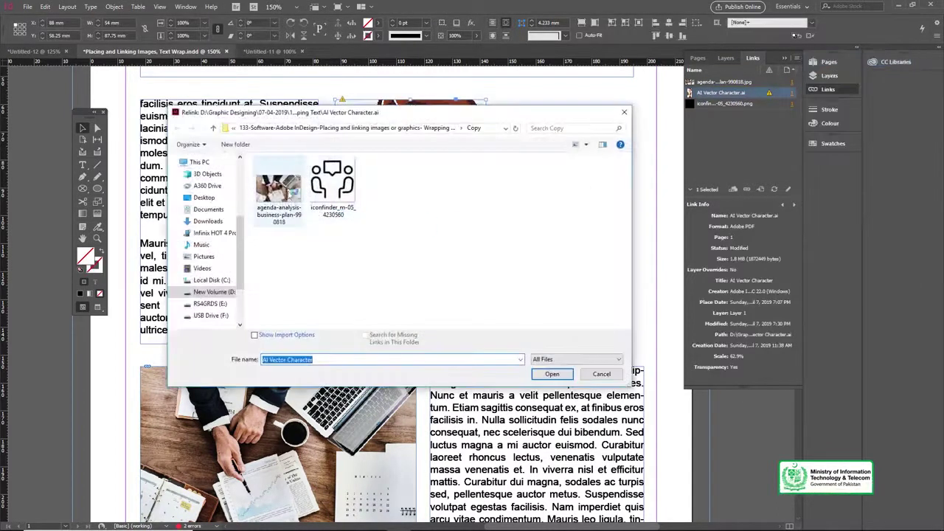
left_click(325, 129)
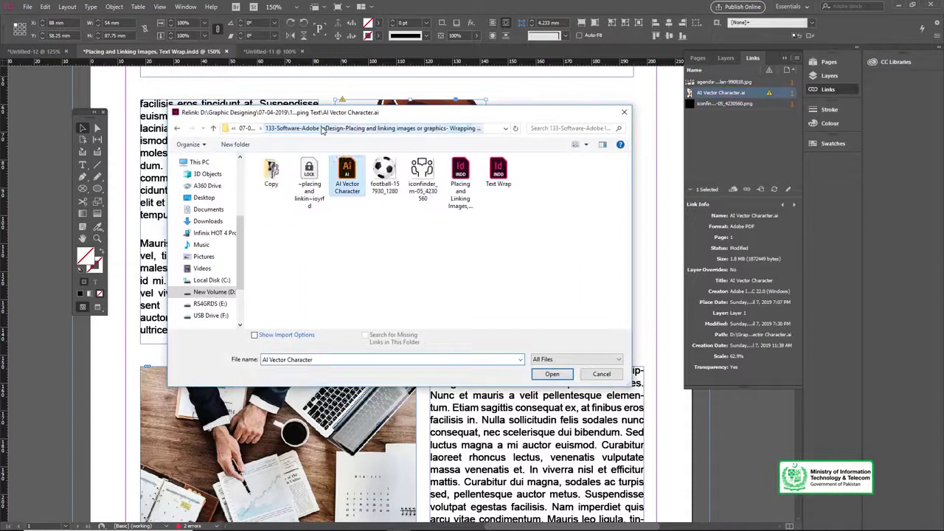
left_click(549, 372)
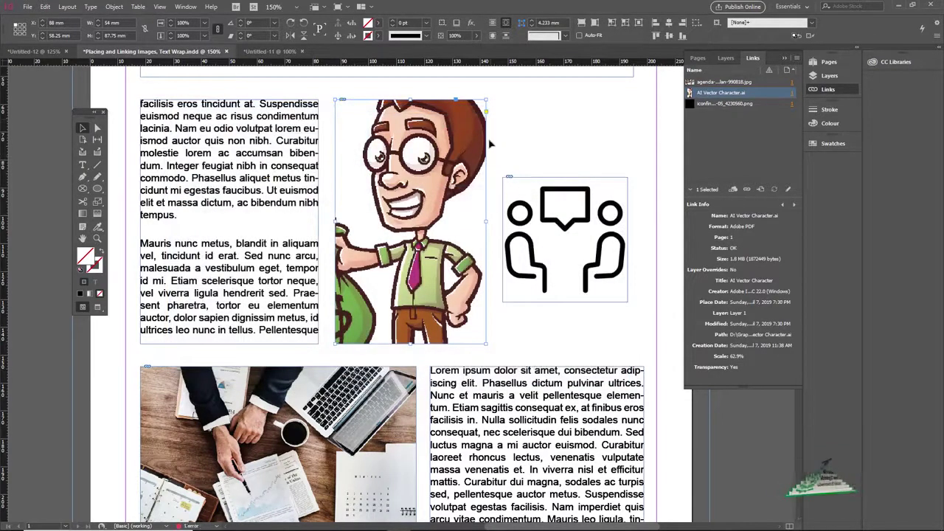
Switch to Illustrator and examine the shapes of the character's tie up close at 300%.
left_click(321, 515)
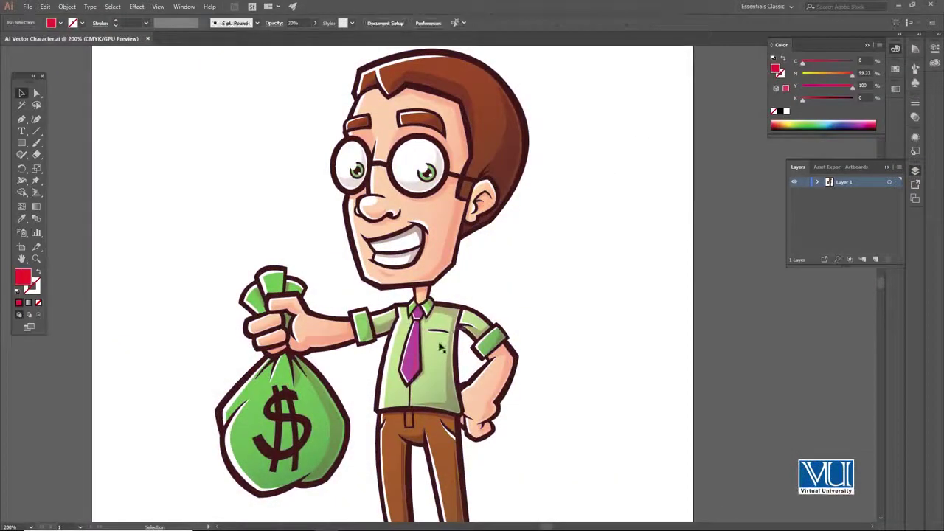
left_click(411, 352)
left_click(443, 345)
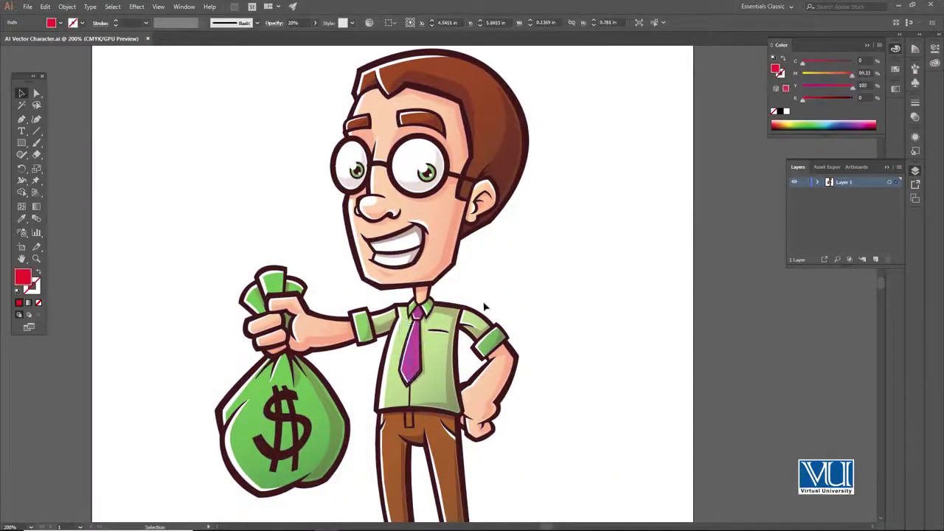
left_click(482, 305)
key("z")
left_click(411, 368)
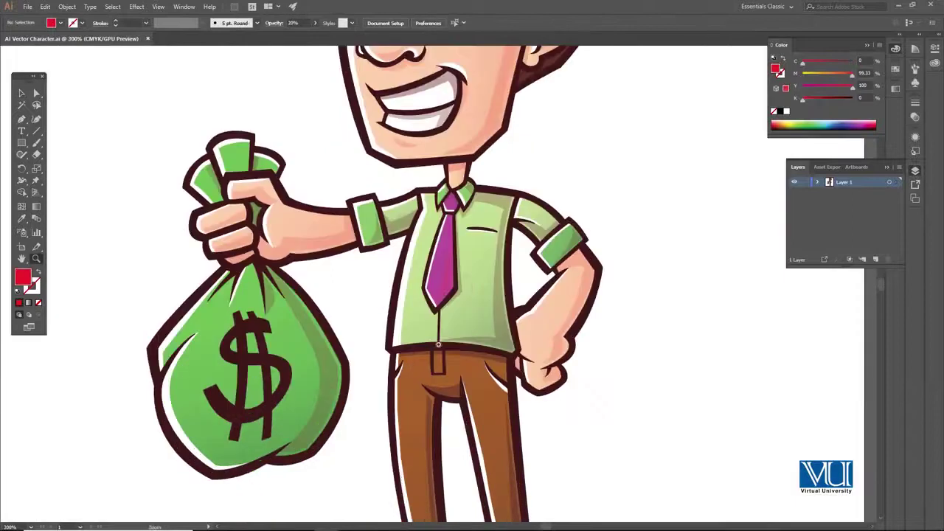
left_click(435, 282)
left_click(611, 252)
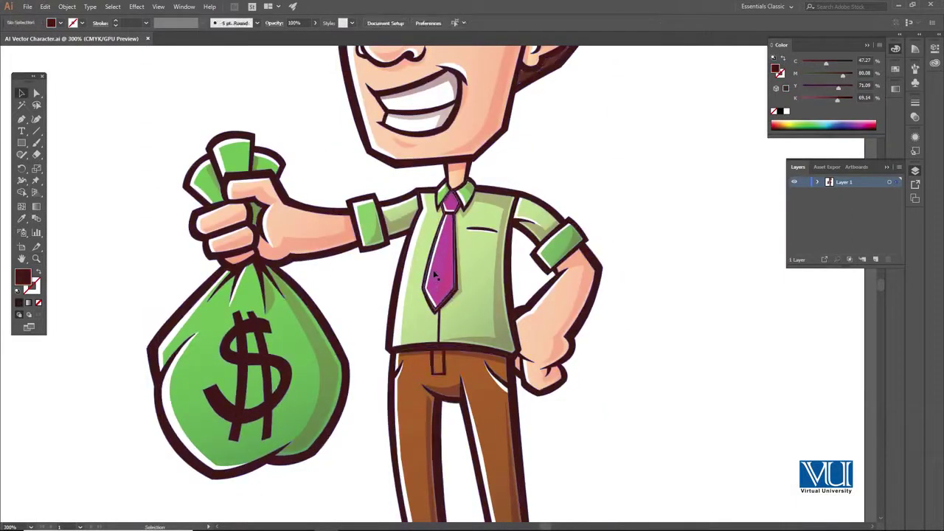